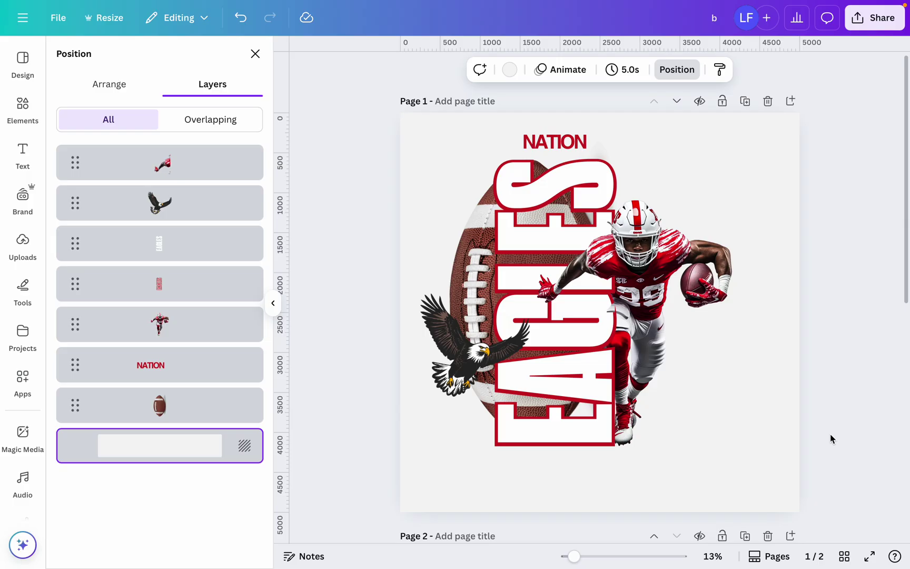
# - Scroll down past the finished Eagles poster to the blank Page 2
pyautogui.scroll(-8, 764, 325)
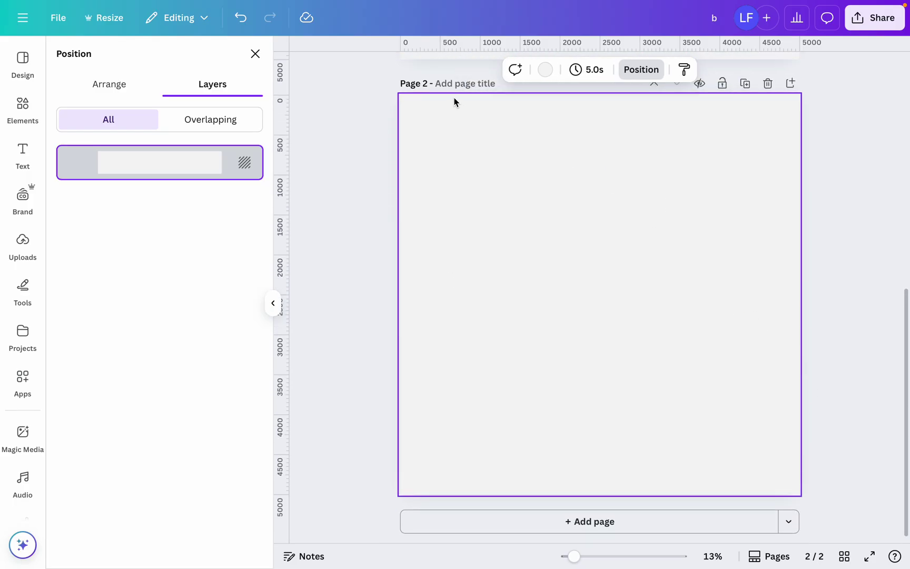
# - Add the Business Journal text combination to Page 2 and delete BUSINESS, keeping only JOURNAL
pyautogui.click(23, 153)
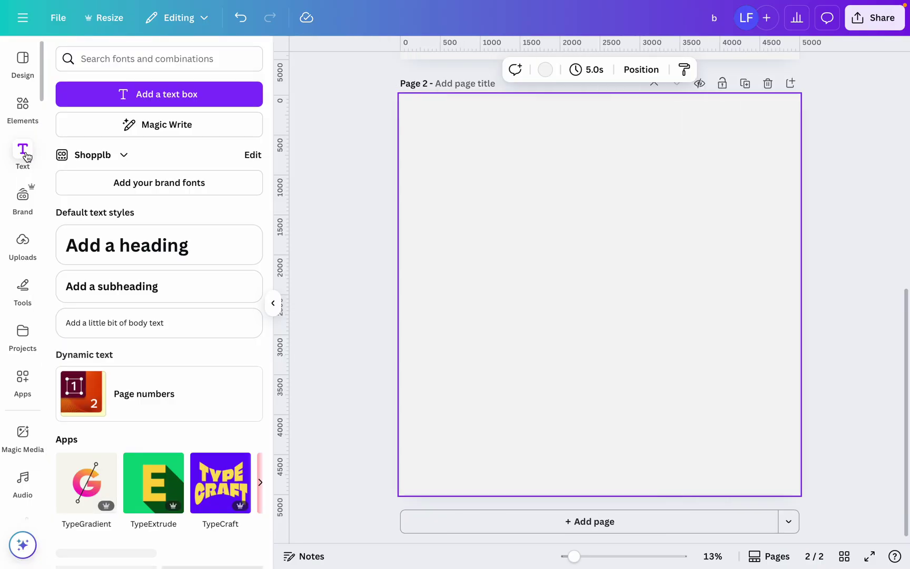
pyautogui.scroll(-5, 123, 318)
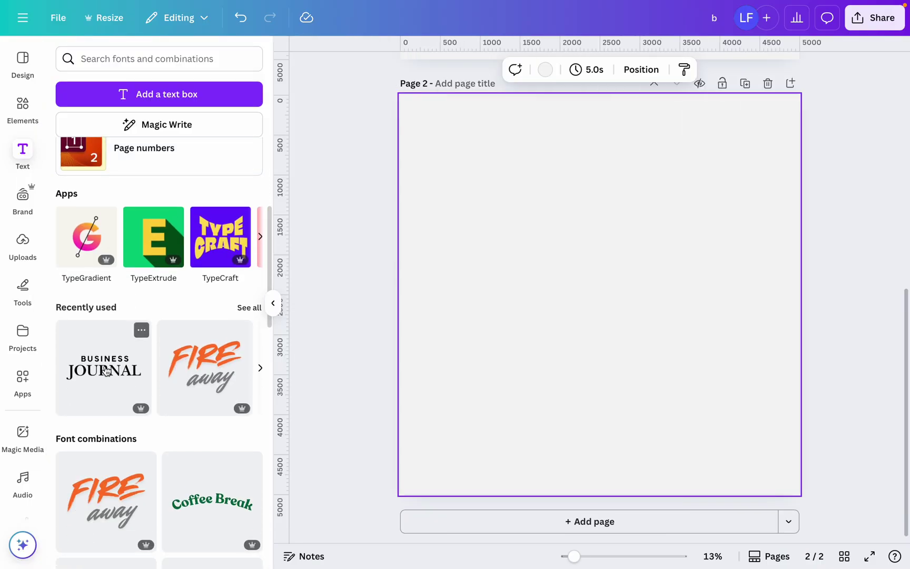
pyautogui.click(106, 371)
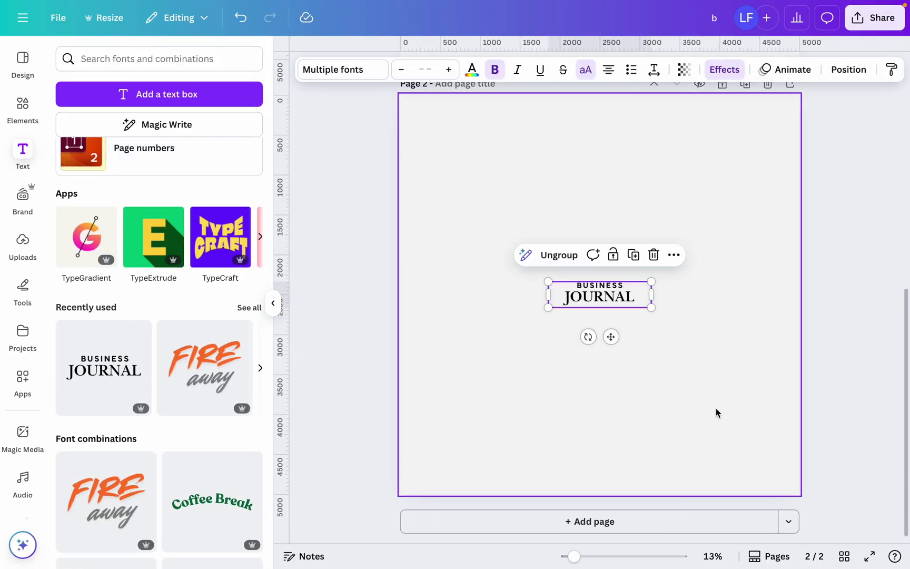
pyautogui.click(601, 285)
pyautogui.press('Delete')
pyautogui.doubleClick(612, 299)
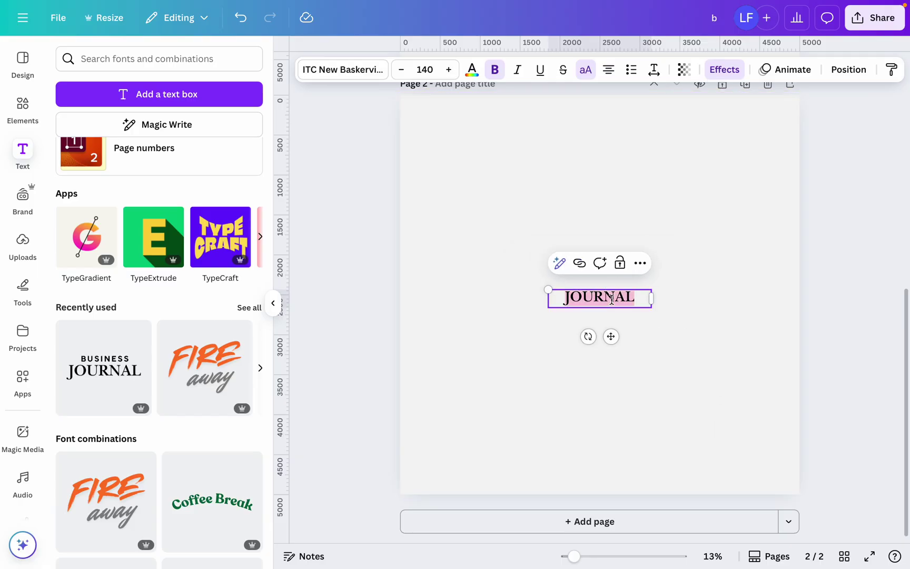
pyautogui.click(355, 72)
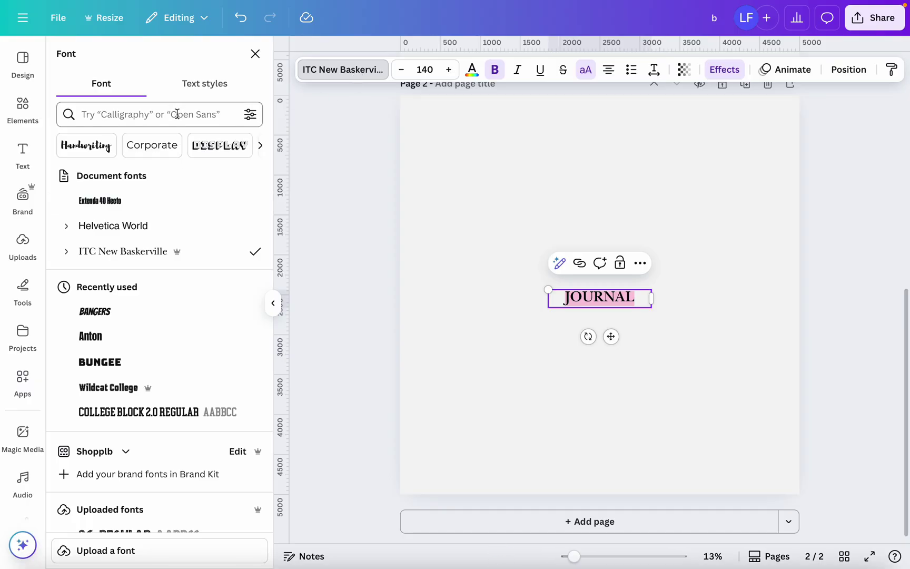
# - Set JOURNAL in Extenda 40 Hecto, rotate it to run vertically, and widen its spacing
pyautogui.click(114, 202)
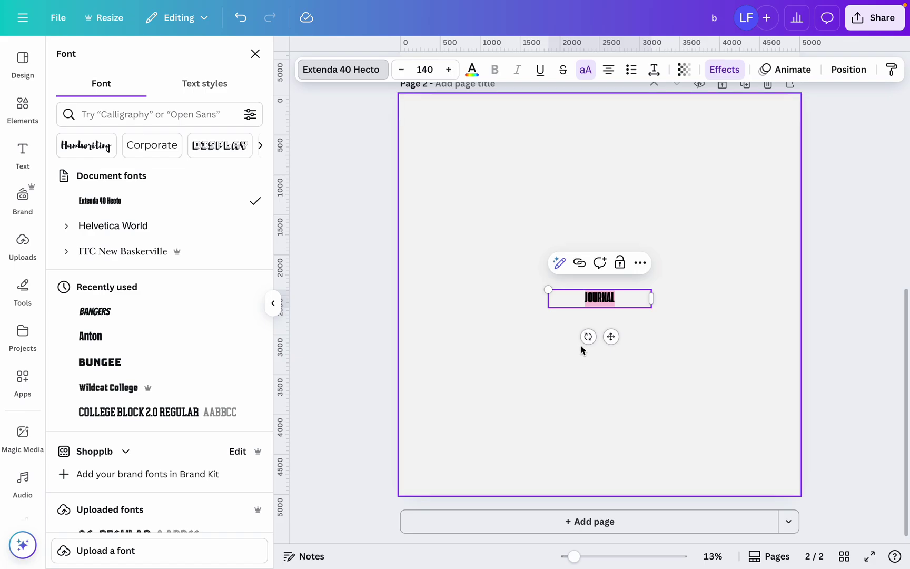
pyautogui.moveTo(588, 336); pyautogui.dragTo(650, 311)
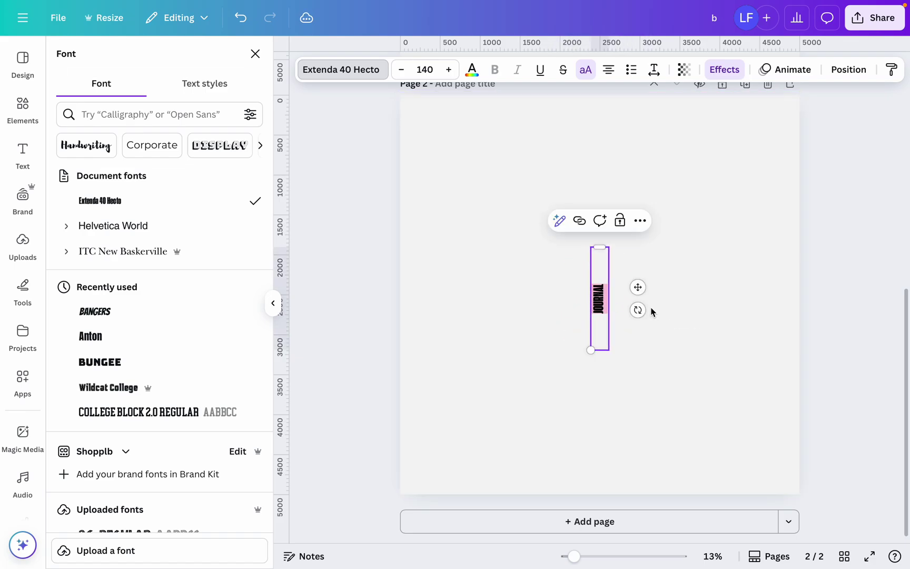
pyautogui.click(652, 70)
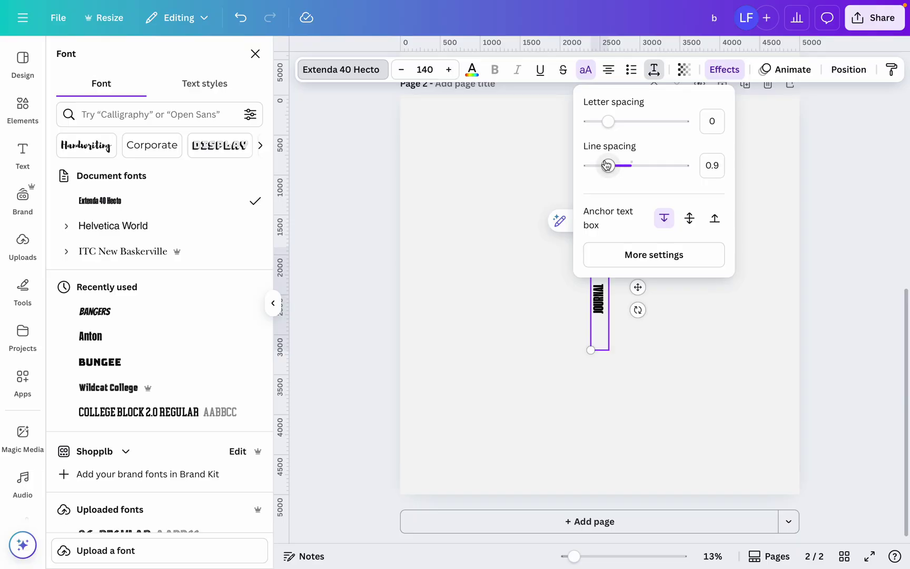
pyautogui.moveTo(606, 165); pyautogui.dragTo(615, 165)
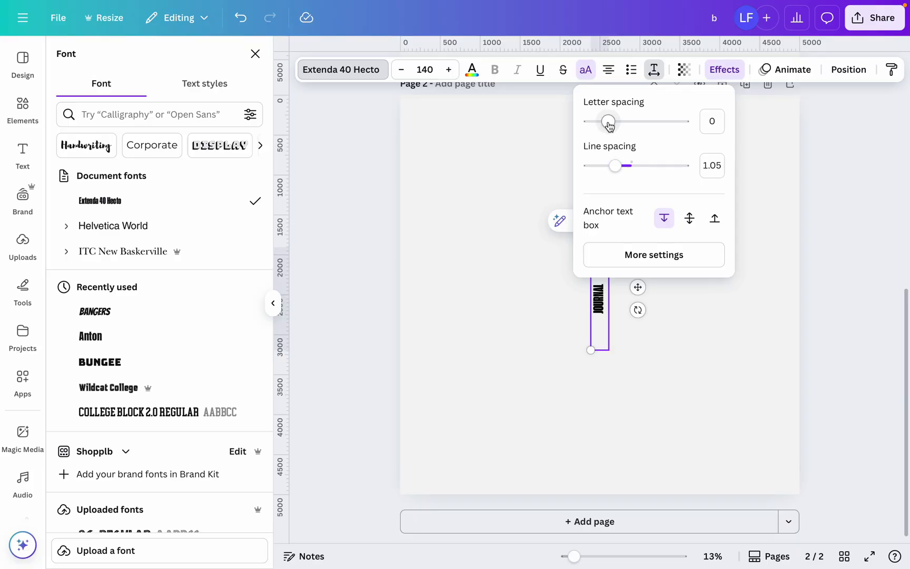
pyautogui.moveTo(609, 124); pyautogui.dragTo(613, 125)
# - Scale JOURNAL up, move it toward the top, and raise its font size to 481
pyautogui.moveTo(591, 351); pyautogui.dragTo(552, 552)
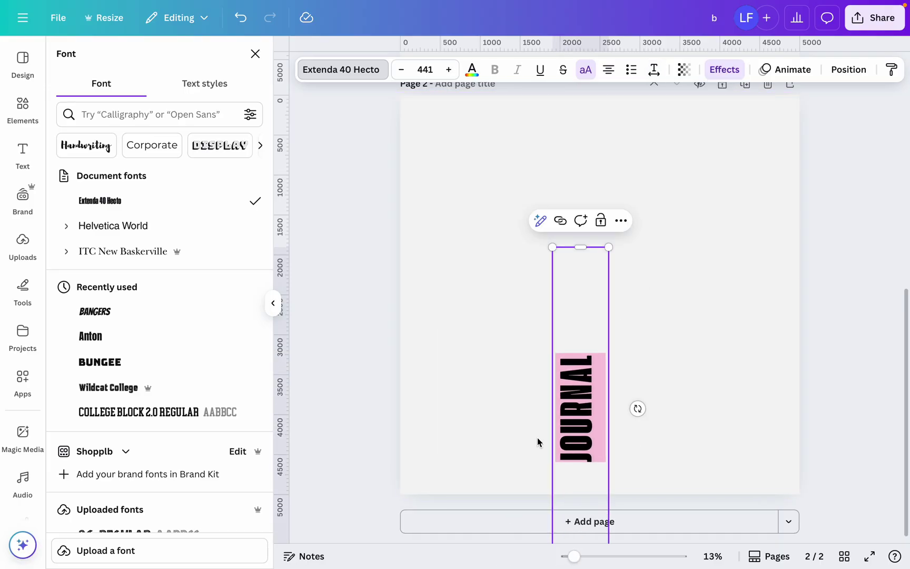
pyautogui.click(668, 311)
pyautogui.moveTo(589, 408); pyautogui.dragTo(557, 256)
pyautogui.click(449, 70)
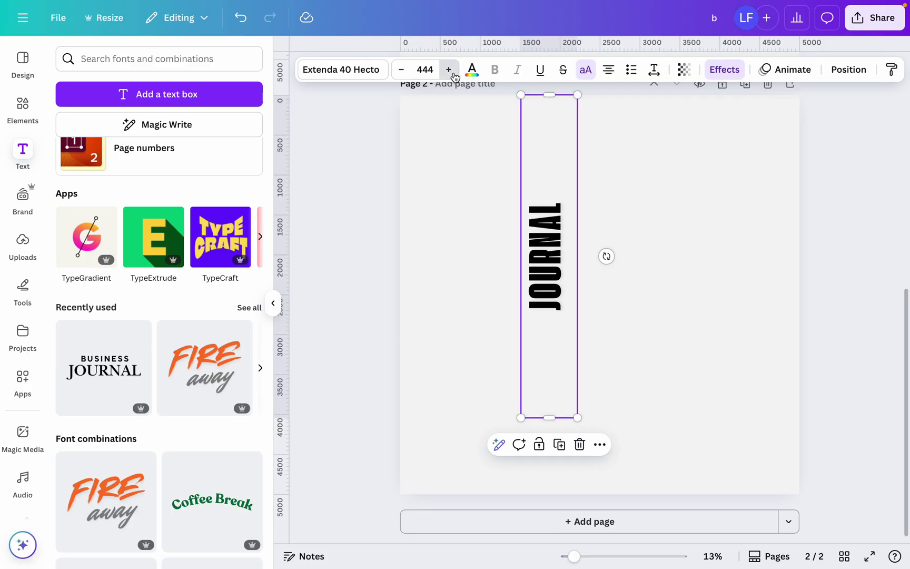
pyautogui.click(448, 70)
pyautogui.click(448, 69)
pyautogui.click(448, 70)
pyautogui.click(448, 69)
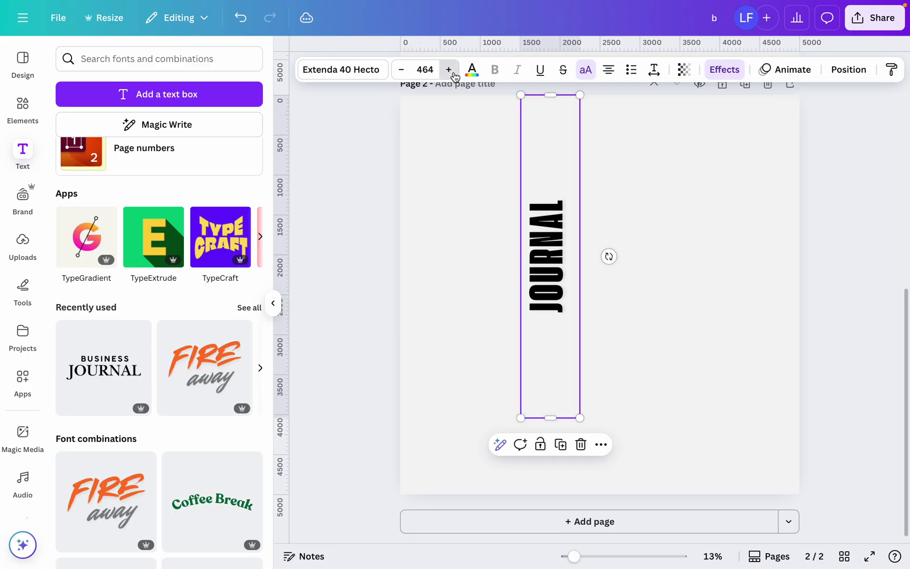
pyautogui.click(449, 70)
pyautogui.click(449, 70)
pyautogui.click(449, 69)
pyautogui.click(449, 69)
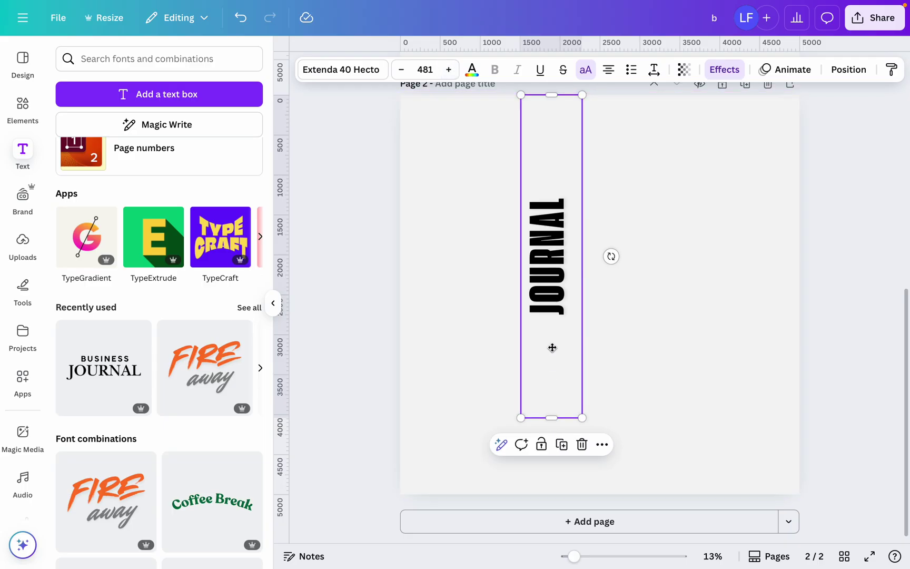
# - Enlarge the vertical text box and replace JOURNAL with EAGLES at size 1154
pyautogui.moveTo(552, 348); pyautogui.dragTo(639, 452)
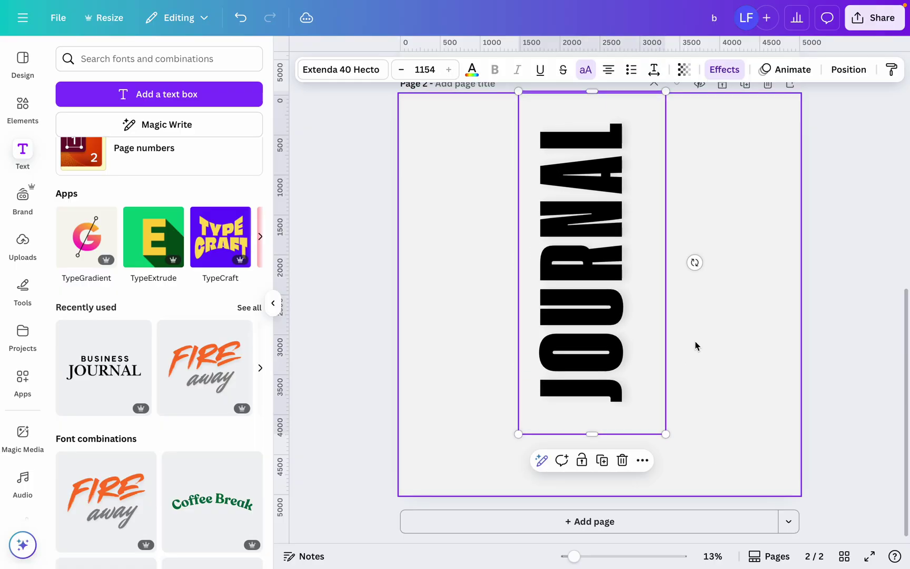
pyautogui.doubleClick(618, 314)
pyautogui.write('EAGLE')
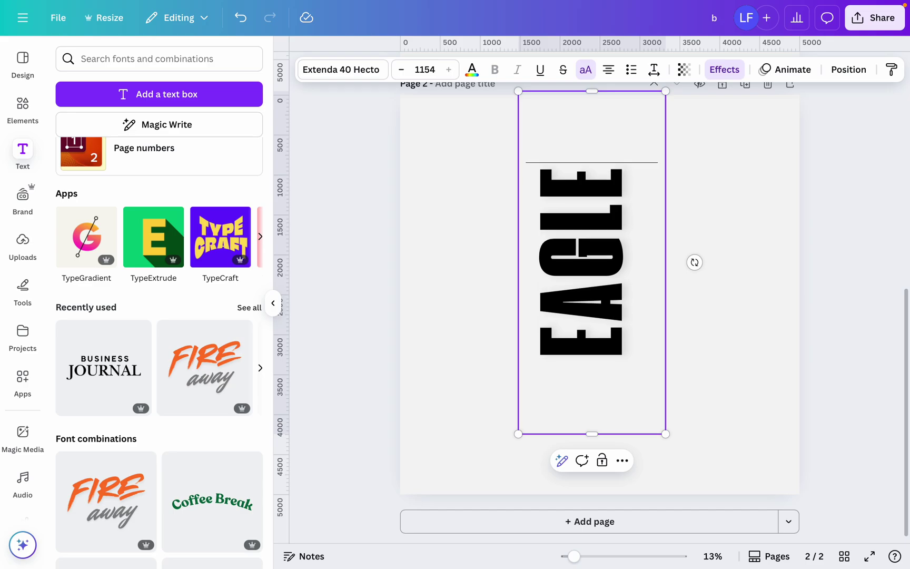
pyautogui.write('S')
pyautogui.click(723, 70)
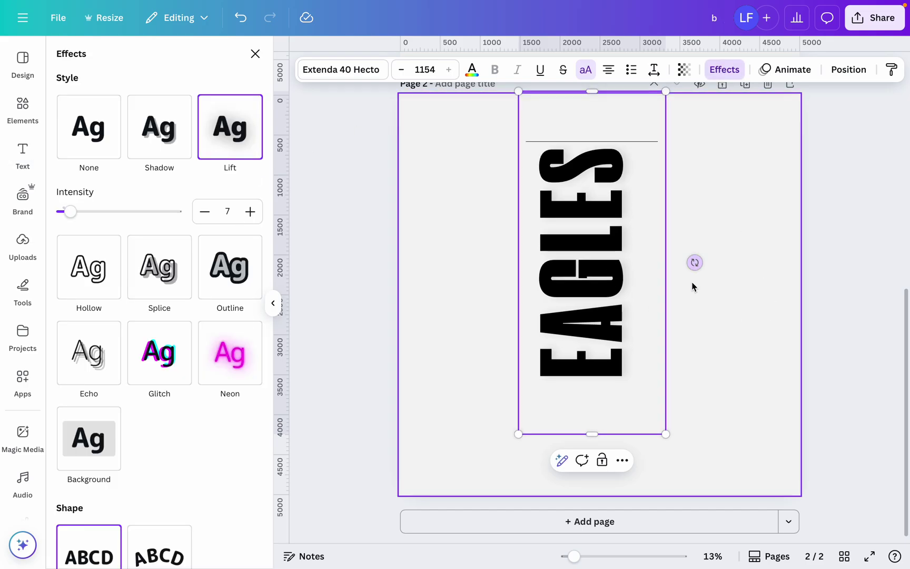
pyautogui.click(702, 363)
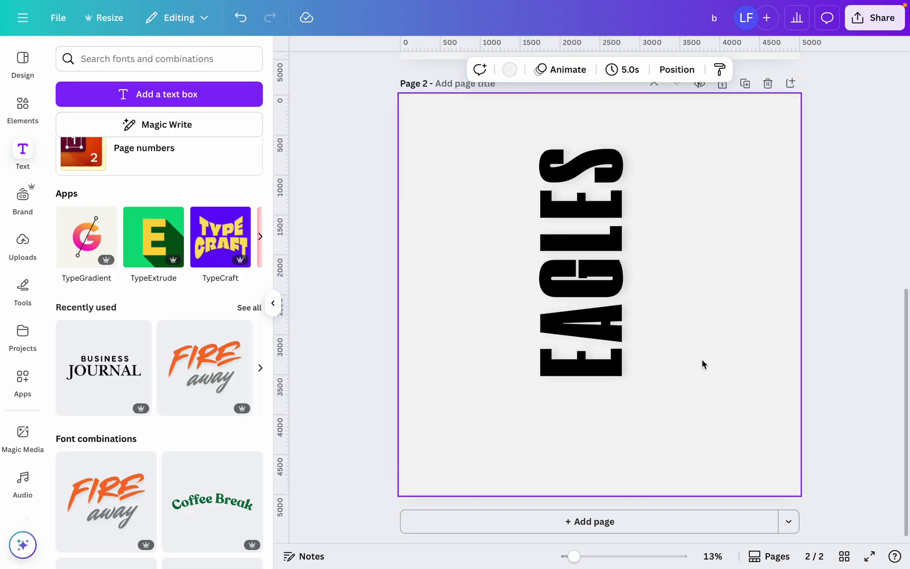
# - Duplicate EAGLES side by side and make the left copy a red hollow outline
pyautogui.click(625, 297)
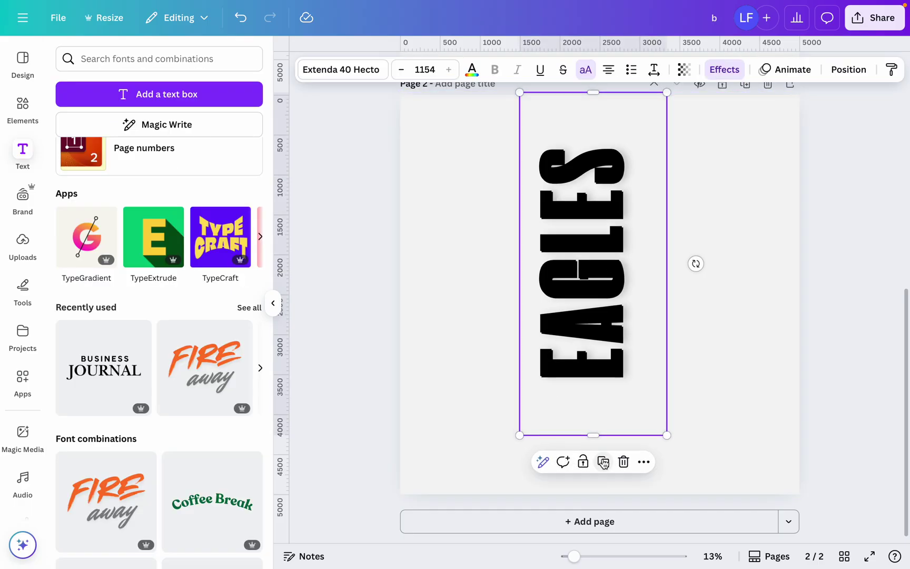
pyautogui.moveTo(591, 299); pyautogui.dragTo(692, 300)
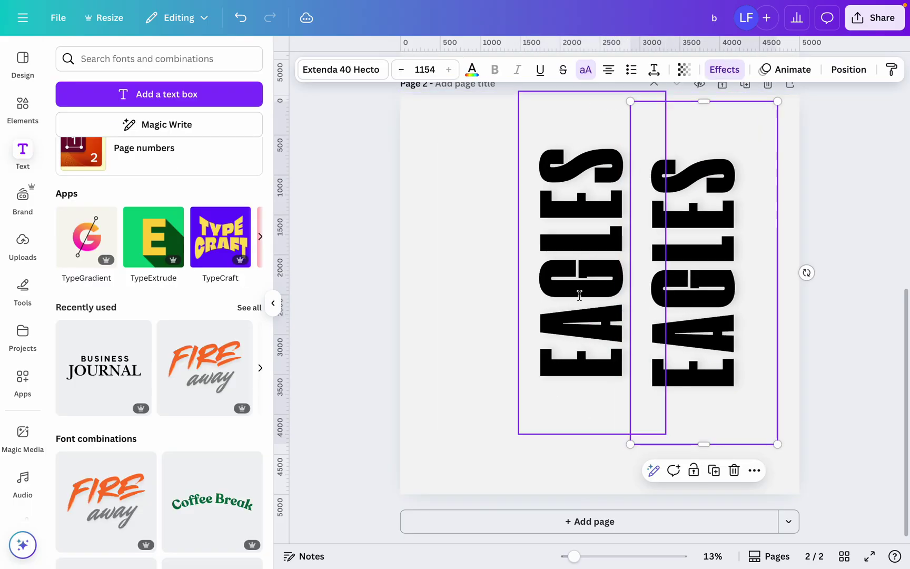
pyautogui.moveTo(580, 295); pyautogui.dragTo(545, 308)
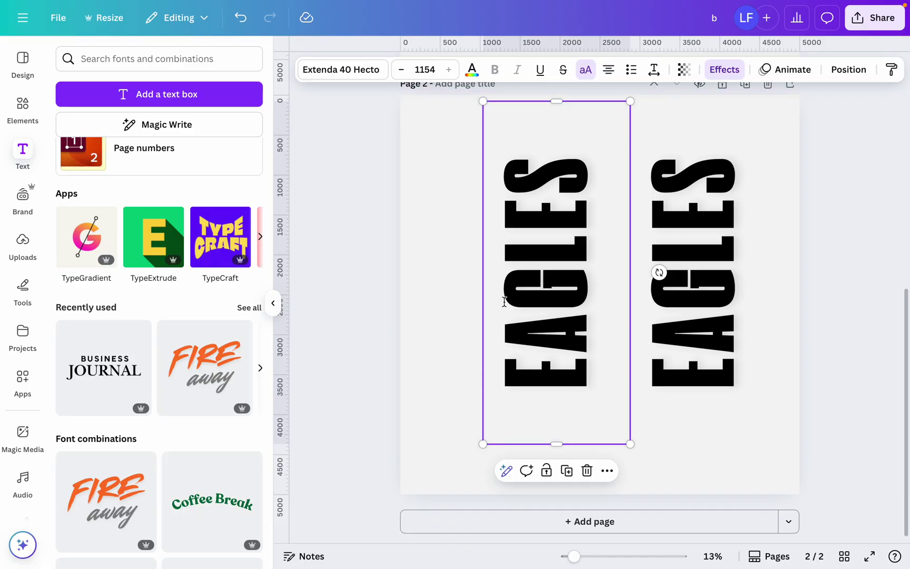
pyautogui.click(723, 66)
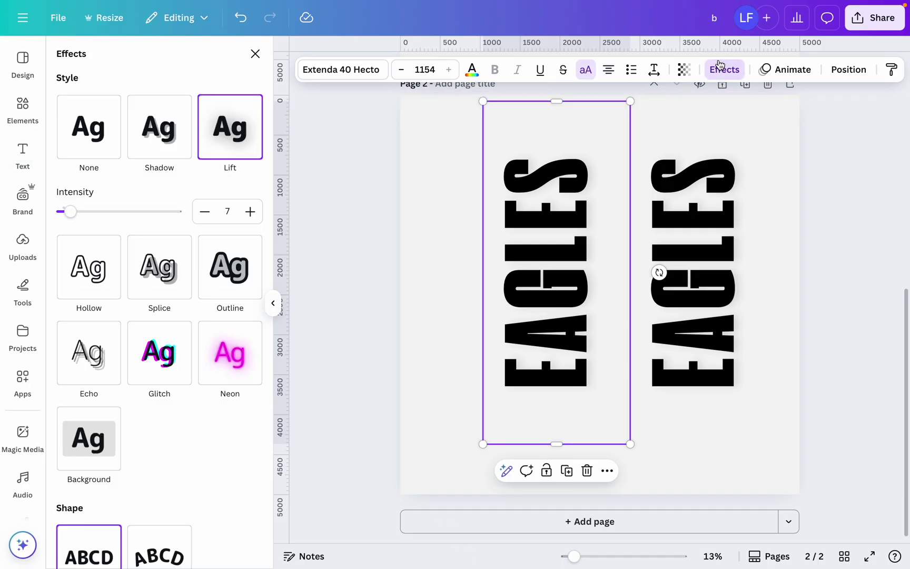
pyautogui.click(91, 277)
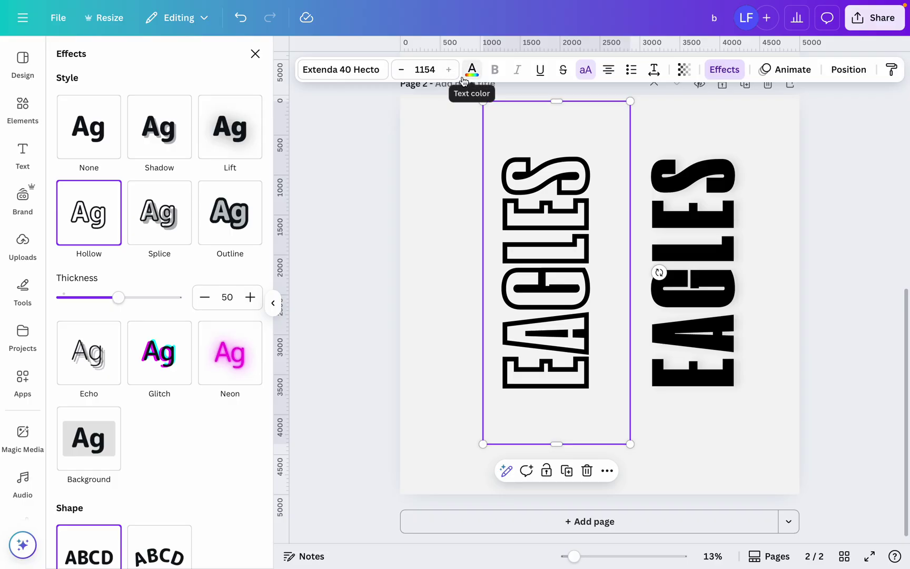
pyautogui.click(472, 71)
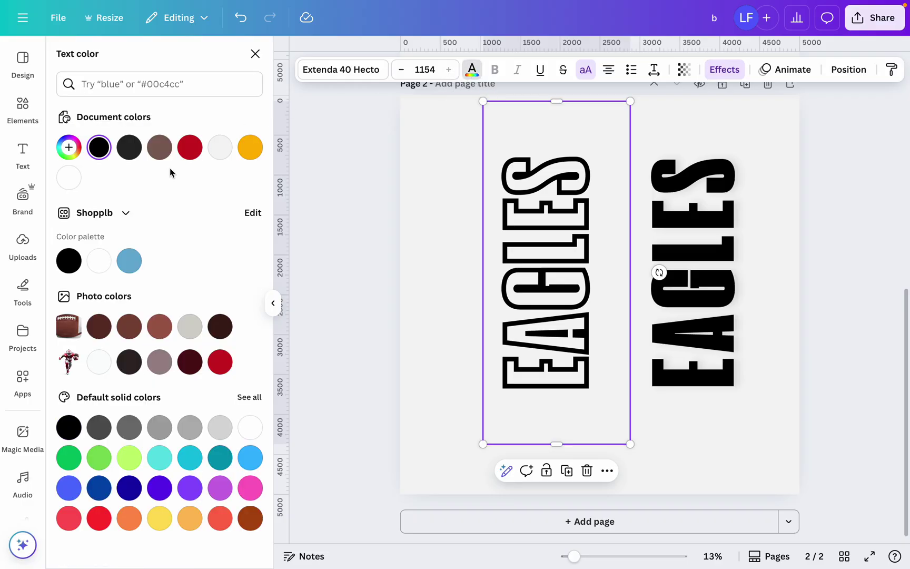
pyautogui.click(190, 147)
# - Turn the right black shadowed EAGLES copy white
pyautogui.click(638, 298)
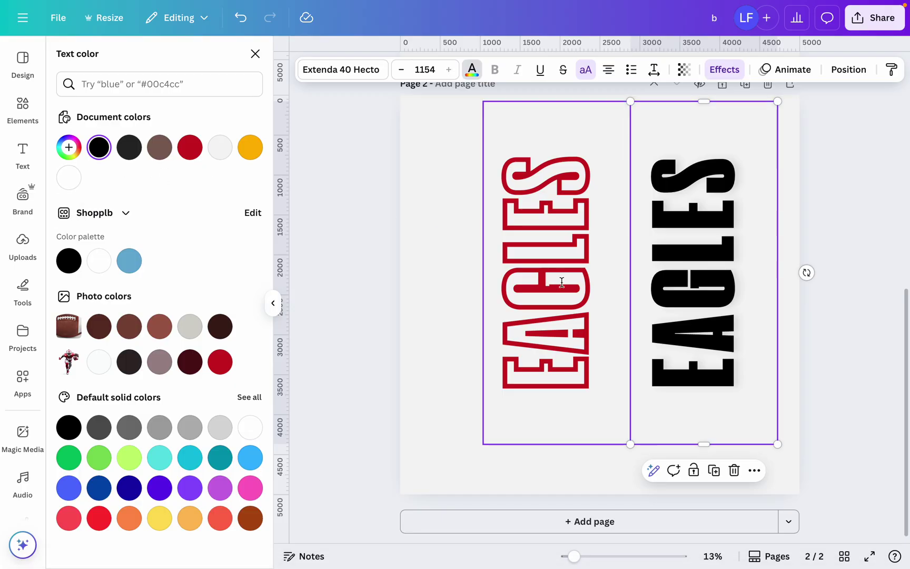
pyautogui.doubleClick(668, 258)
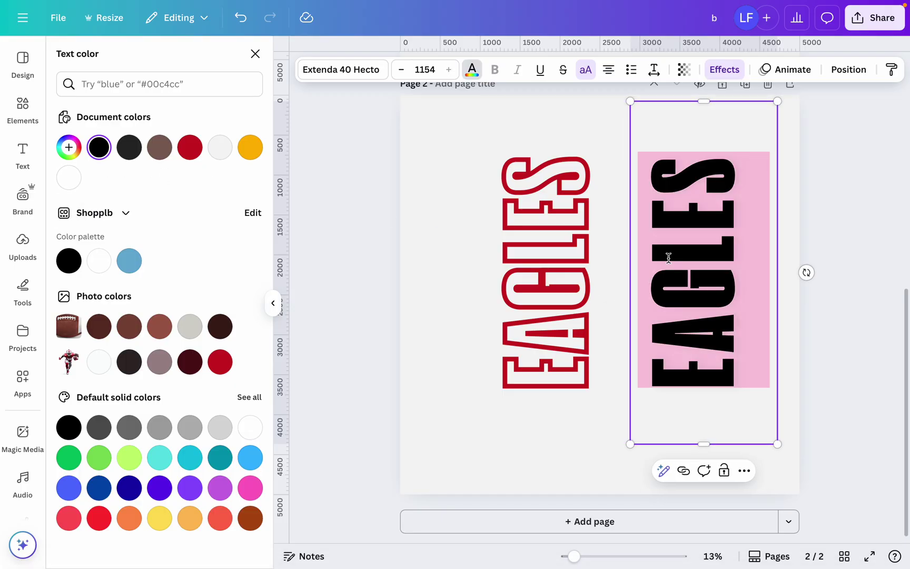
pyautogui.click(68, 177)
pyautogui.moveTo(689, 277); pyautogui.dragTo(687, 353)
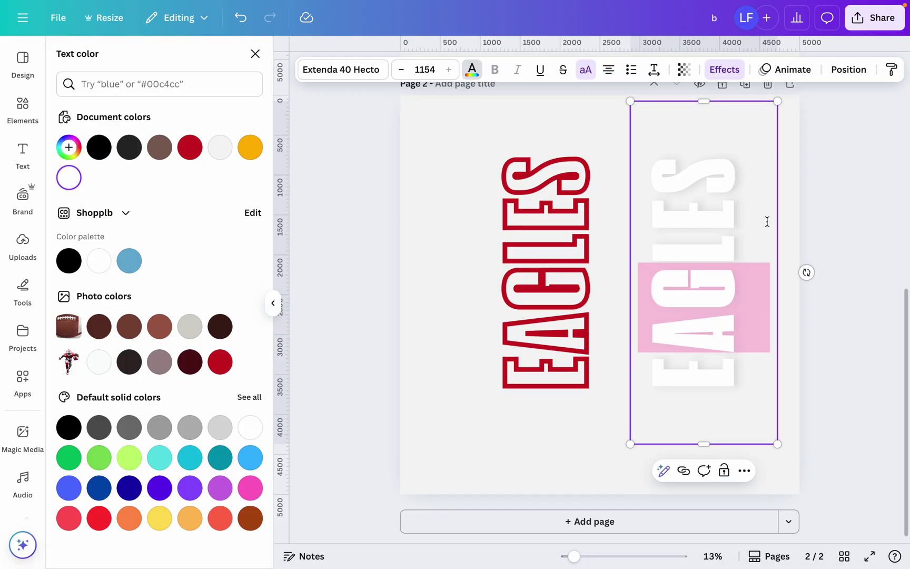
pyautogui.click(829, 242)
pyautogui.click(829, 242)
# - Drag the white shadowed EAGLES left until it sits exactly on the red-outlined EAGLES
pyautogui.click(707, 242)
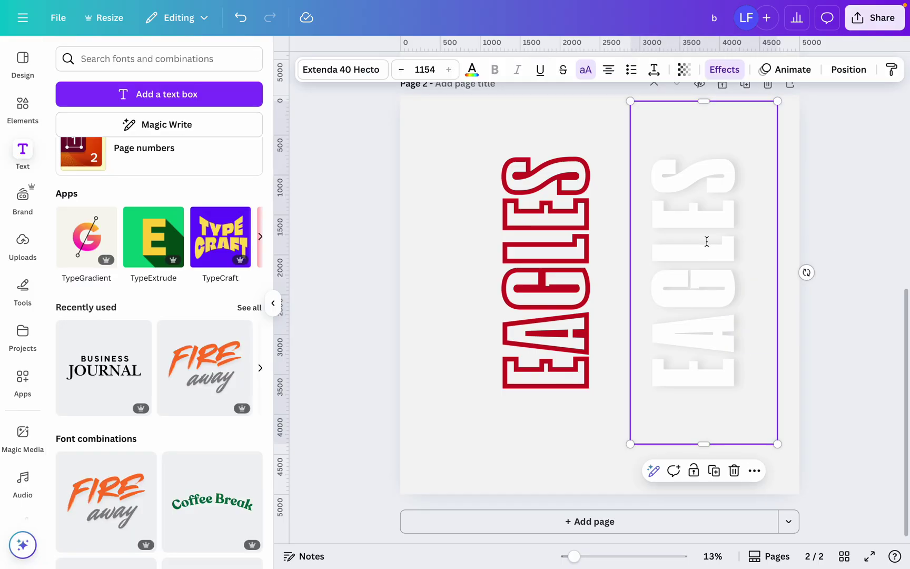
pyautogui.moveTo(706, 241); pyautogui.dragTo(562, 238)
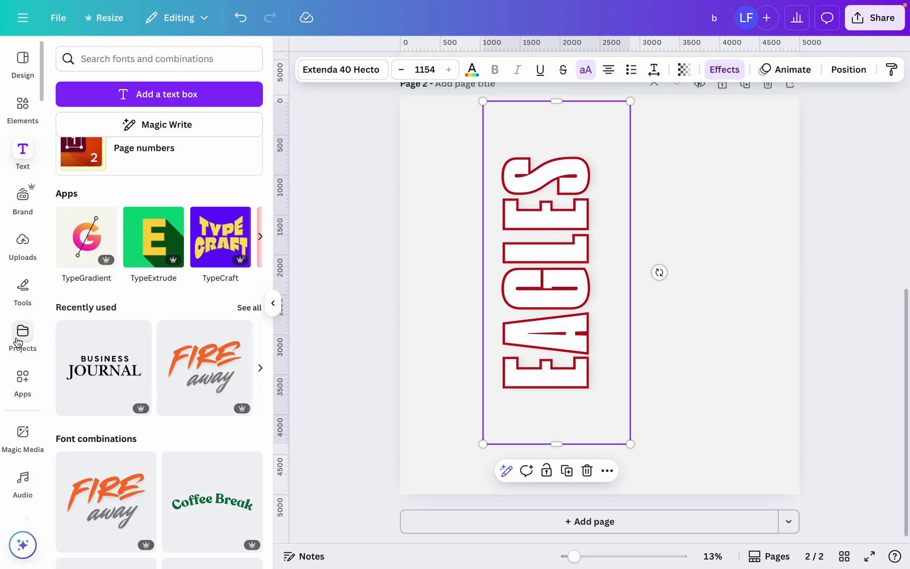
# - Add the running football player upload right of EAGLES, plus a duplicate further right
pyautogui.click(23, 240)
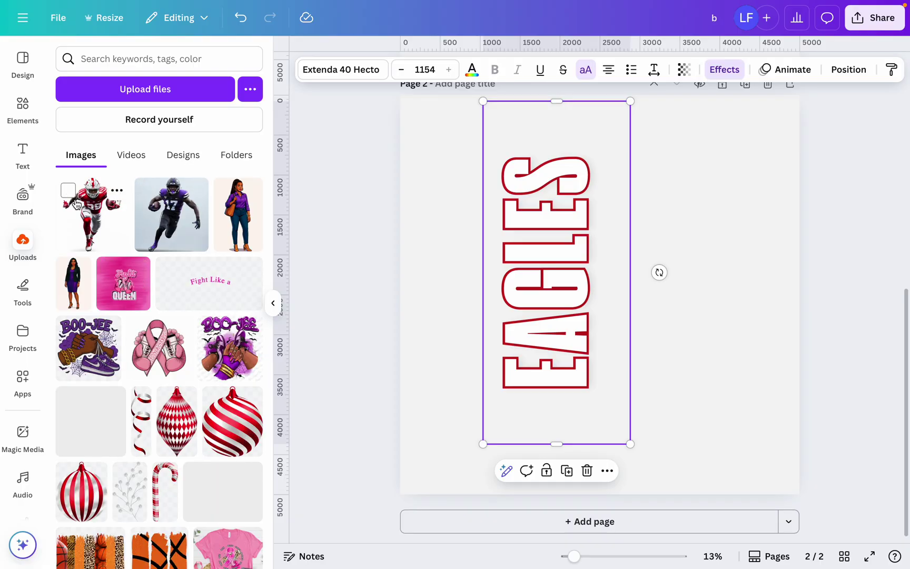
pyautogui.click(69, 192)
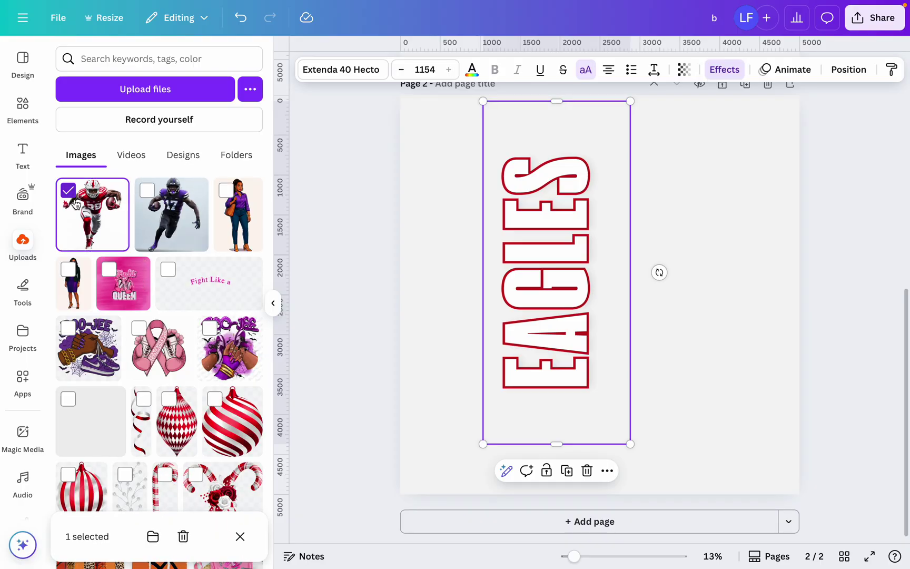
pyautogui.click(94, 239)
pyautogui.click(108, 227)
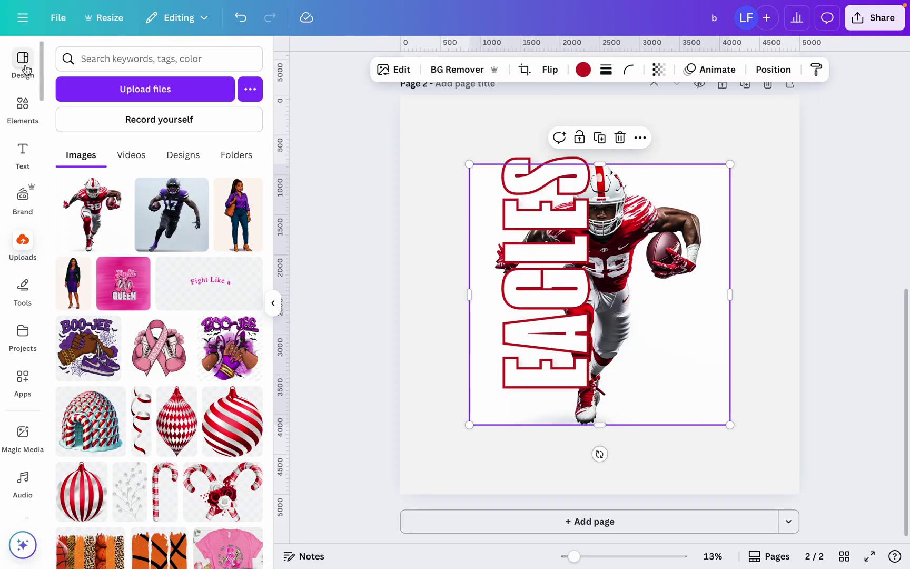
pyautogui.click(25, 70)
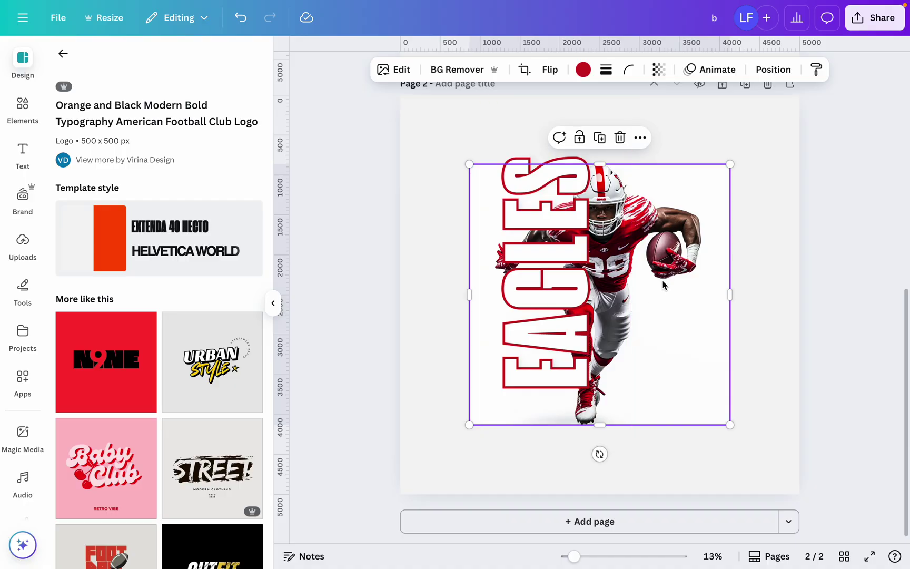
pyautogui.moveTo(663, 284); pyautogui.dragTo(764, 271)
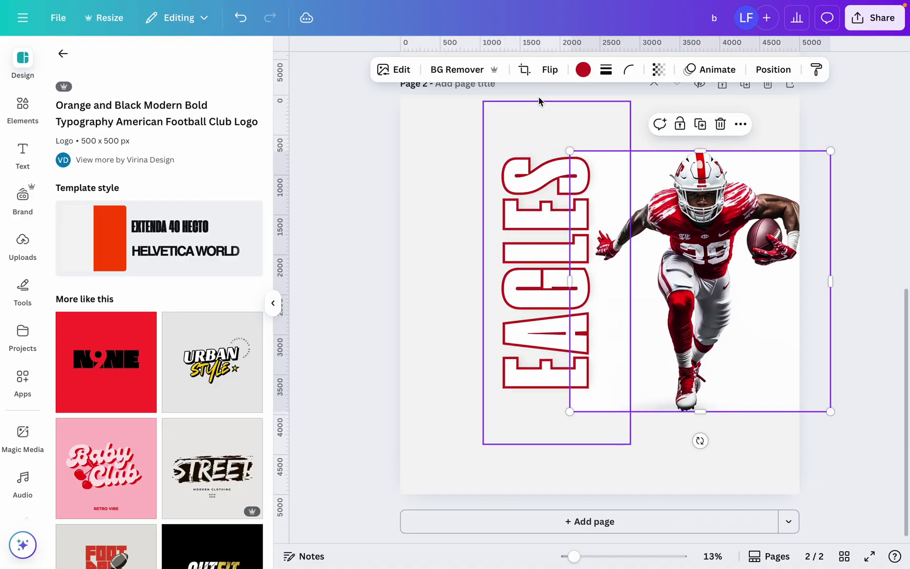
pyautogui.click(702, 126)
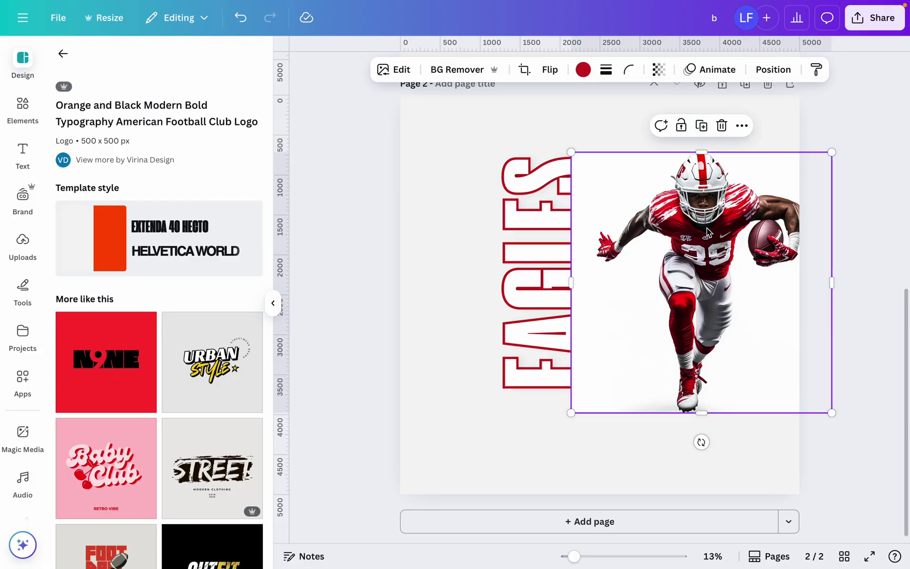
pyautogui.moveTo(706, 232); pyautogui.dragTo(762, 227)
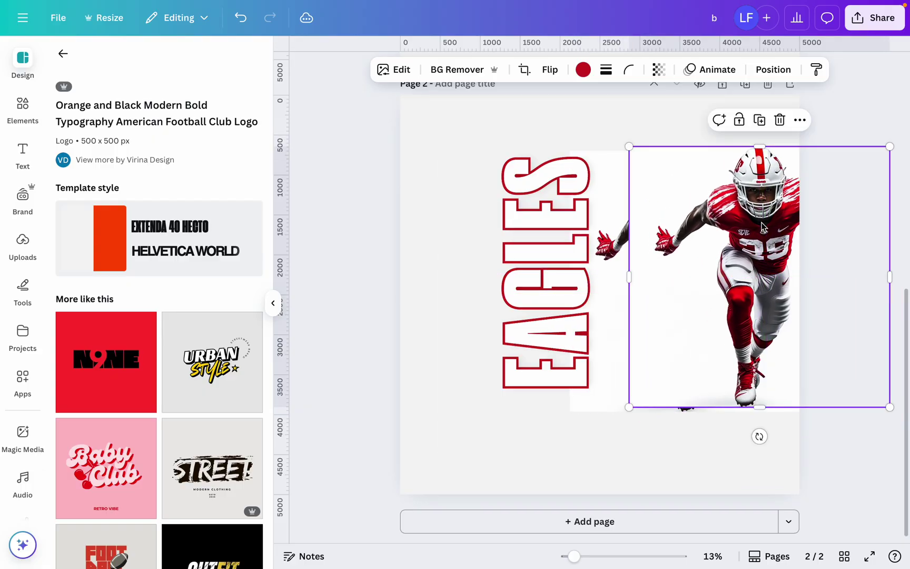
pyautogui.click(553, 330)
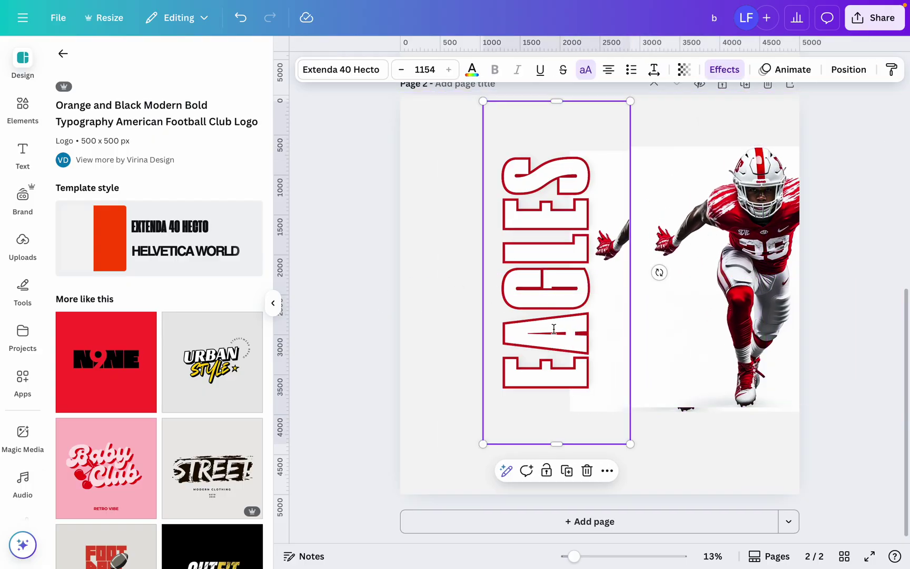
# - Select both EAGLES layers, scale them to nearly full page height, and nudge them higher
pyautogui.click(841, 71)
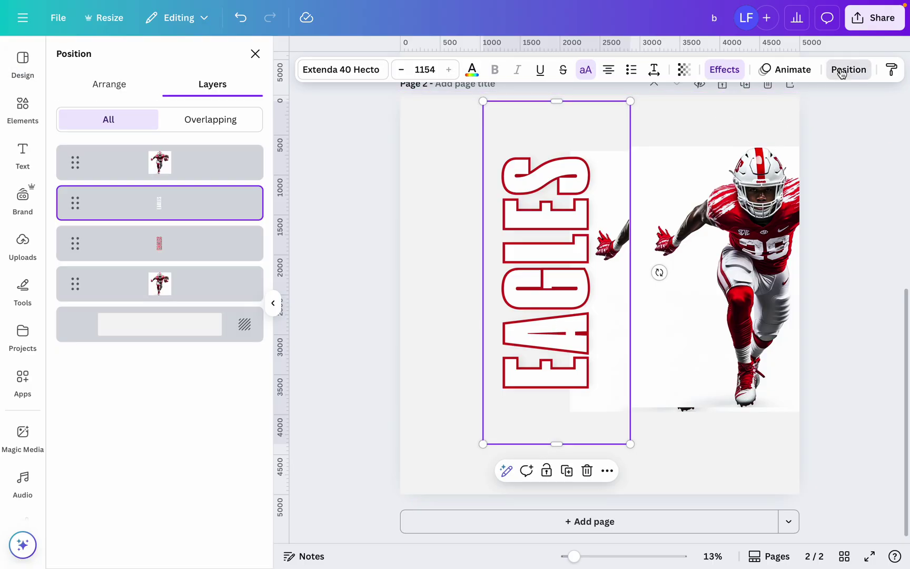
pyautogui.keyDown('shift'); pyautogui.click(196, 241); pyautogui.keyUp('shift')
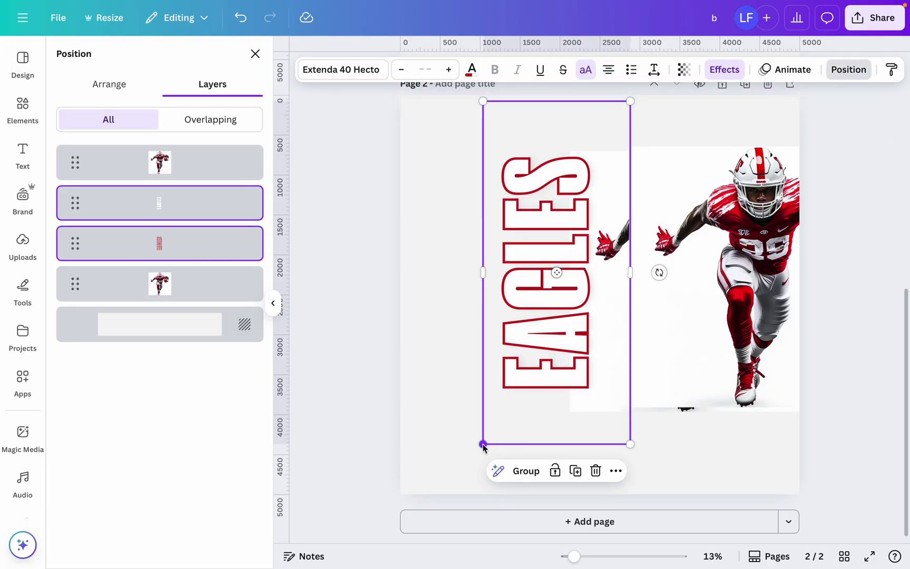
pyautogui.moveTo(483, 444); pyautogui.dragTo(448, 524)
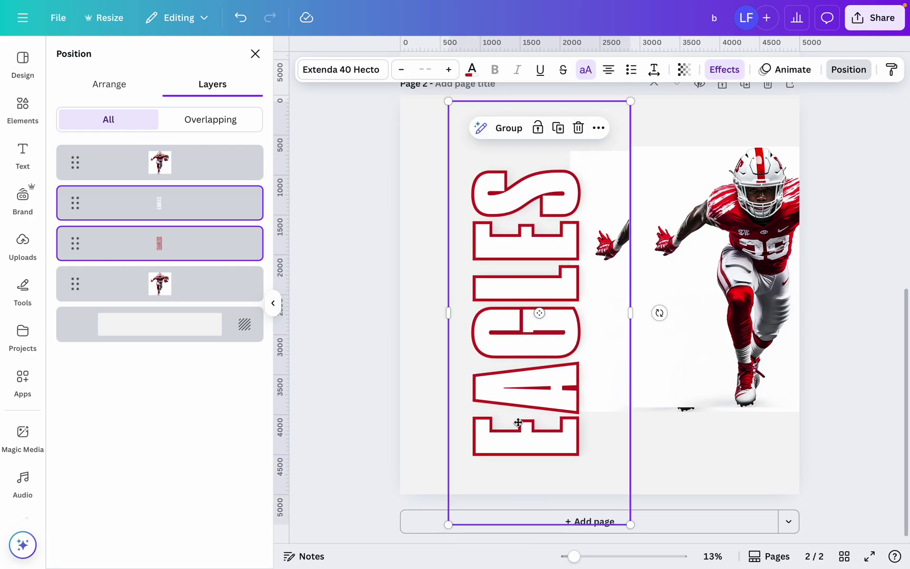
pyautogui.moveTo(518, 423); pyautogui.dragTo(528, 392)
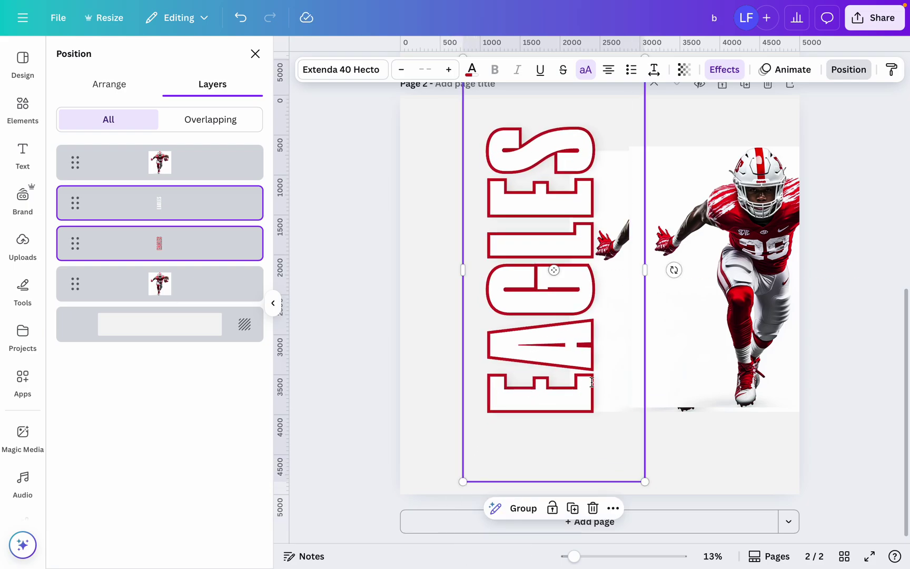
# - Add a football, rotate it vertical, shrink it, send it behind EAGLES, and remove its background
pyautogui.click(22, 108)
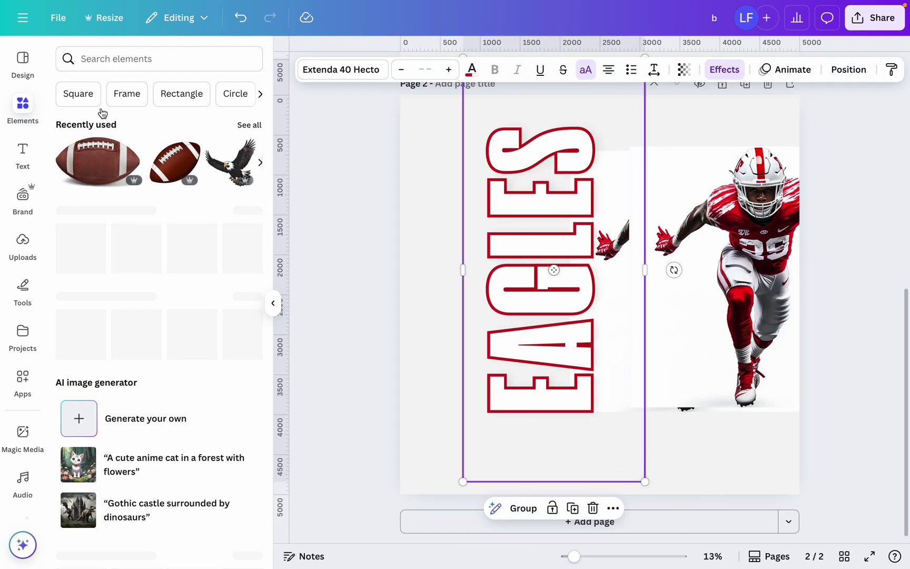
pyautogui.click(106, 174)
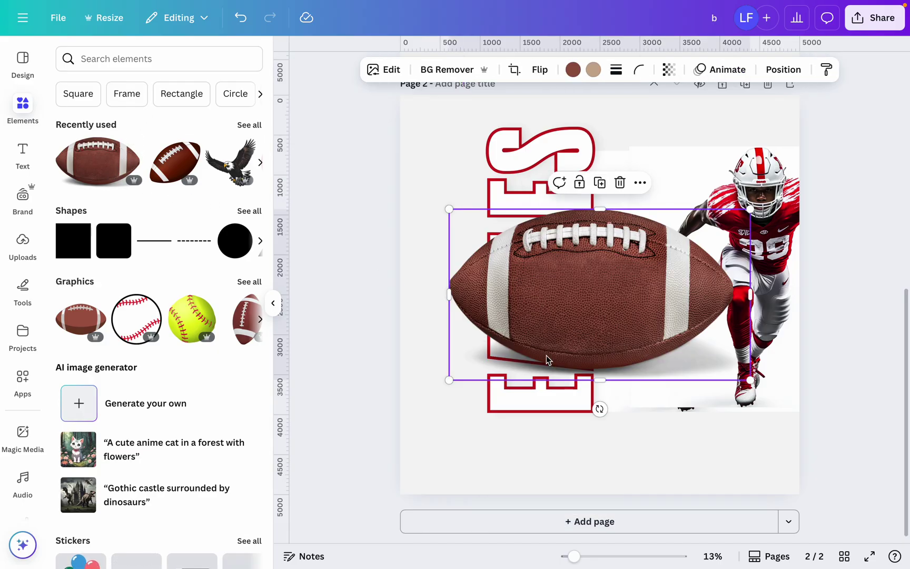
pyautogui.moveTo(600, 409); pyautogui.dragTo(666, 298)
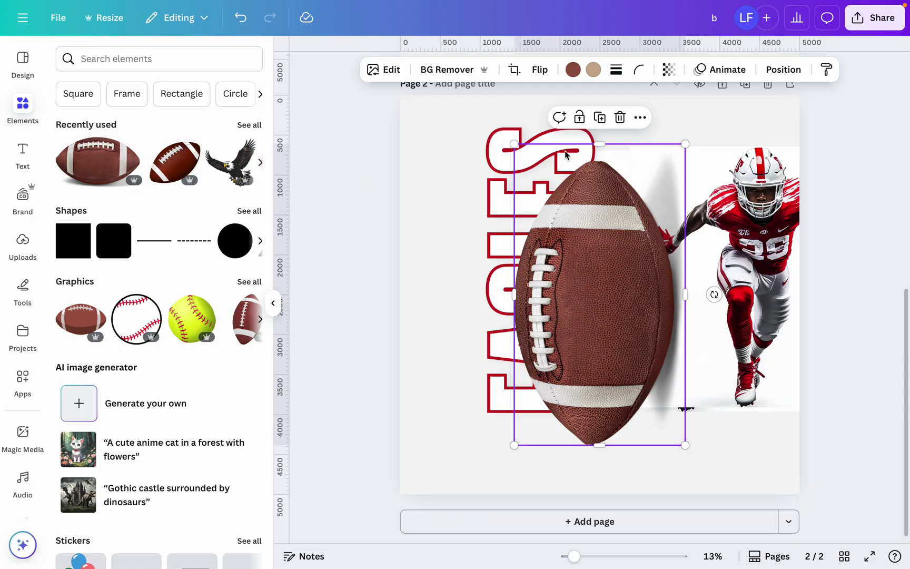
pyautogui.moveTo(517, 145); pyautogui.dragTo(481, 238)
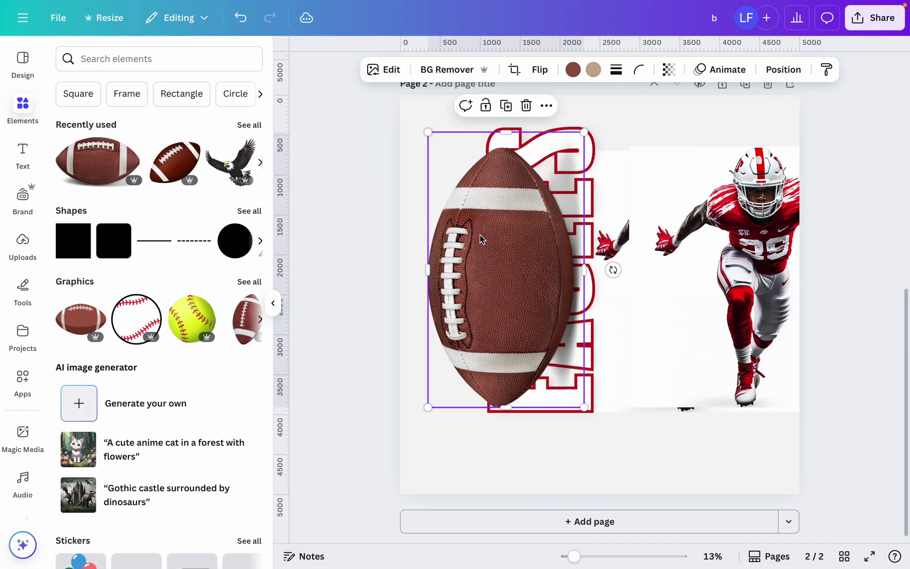
pyautogui.click(783, 70)
pyautogui.moveTo(160, 163); pyautogui.dragTo(147, 337)
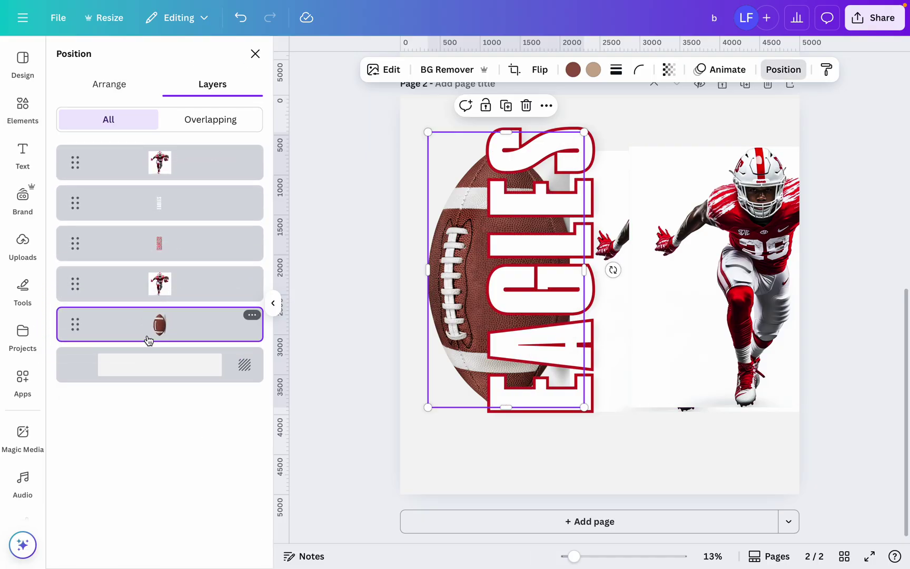
pyautogui.click(447, 70)
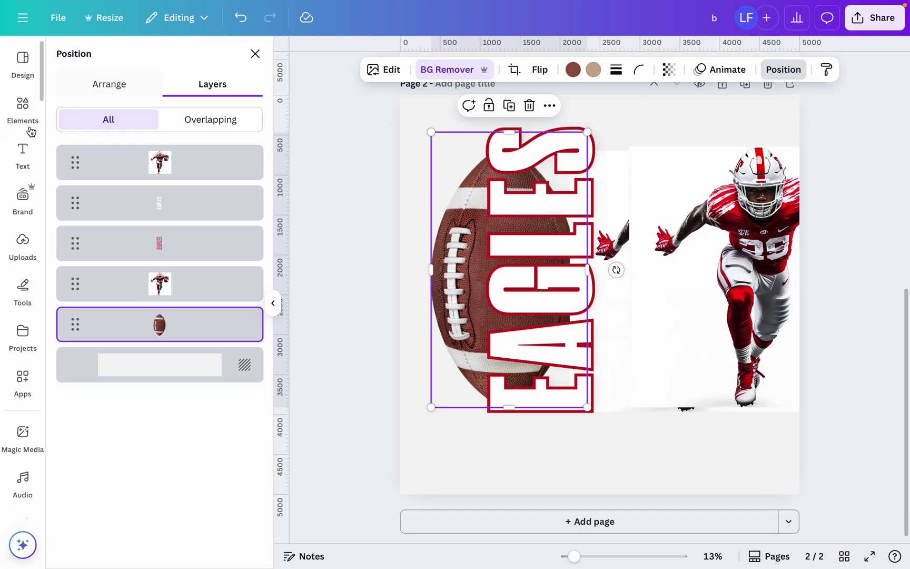
# - Add another Business Journal text combination and delete its JOURNAL line
pyautogui.click(22, 153)
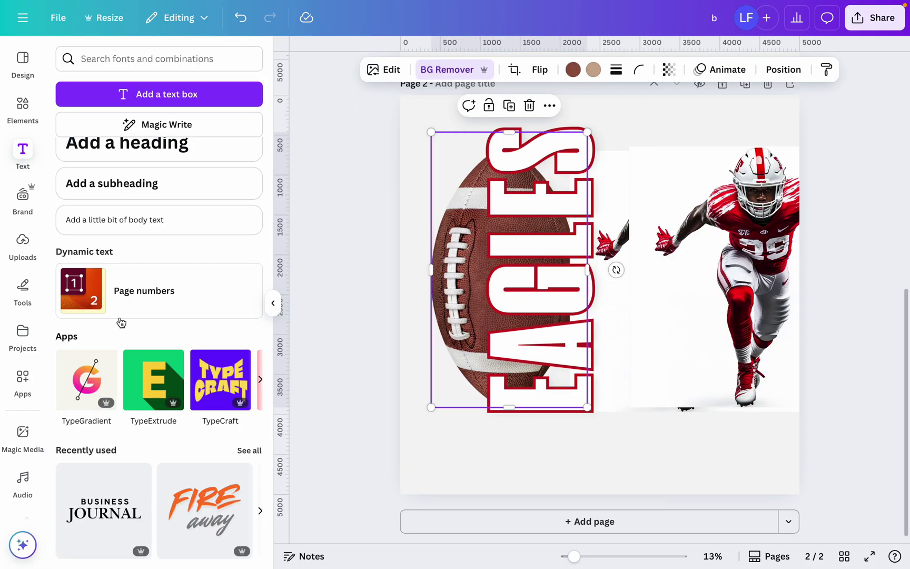
pyautogui.click(119, 495)
pyautogui.click(596, 297)
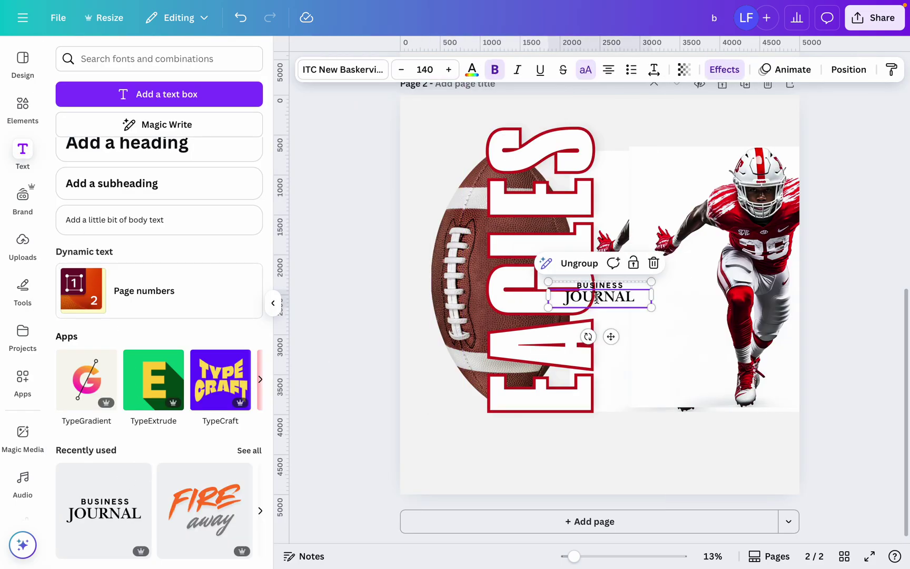
pyautogui.press('Delete')
# - Set BUSINESS in Helvetica World, enlarge it to size 163, and retype it as NATION
pyautogui.click(320, 70)
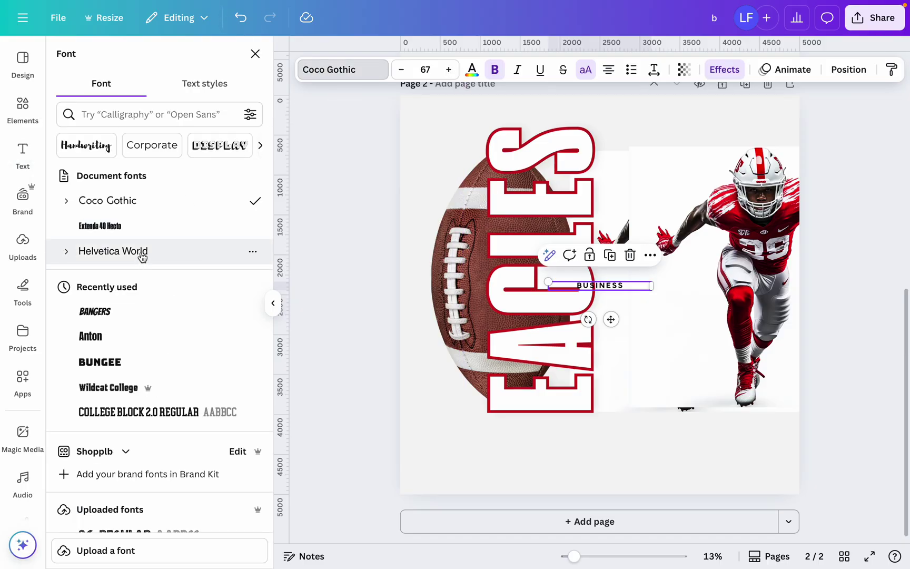
pyautogui.click(141, 257)
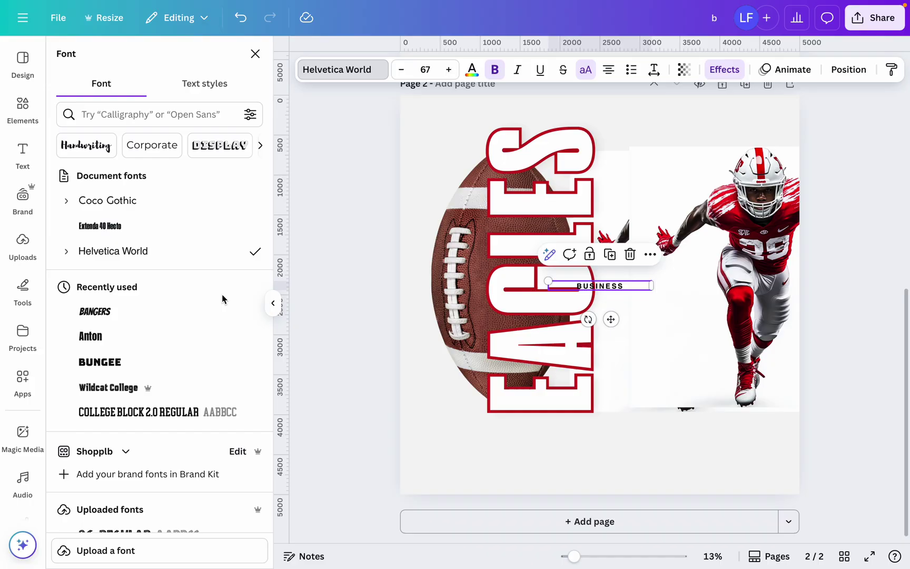
pyautogui.doubleClick(599, 285)
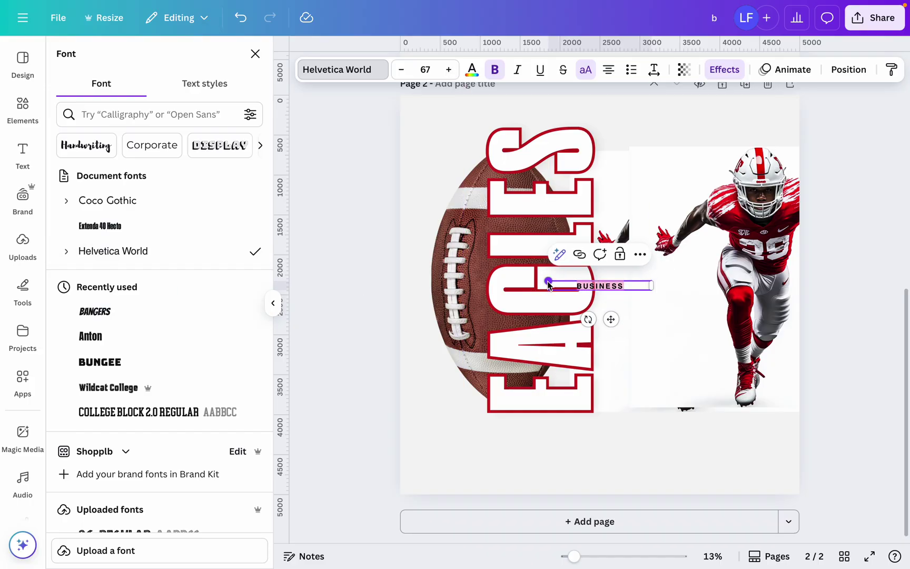
pyautogui.moveTo(548, 281); pyautogui.dragTo(405, 225)
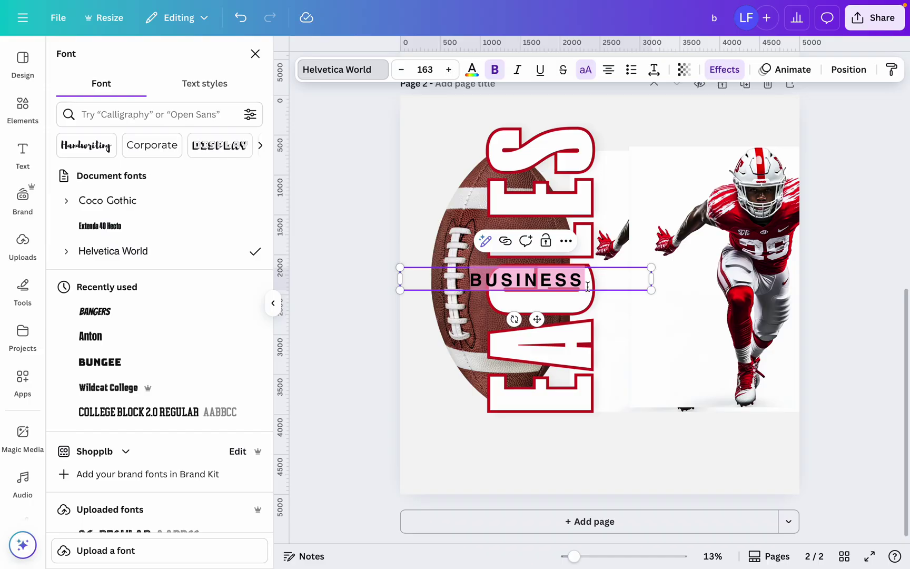
pyautogui.write('NAT')
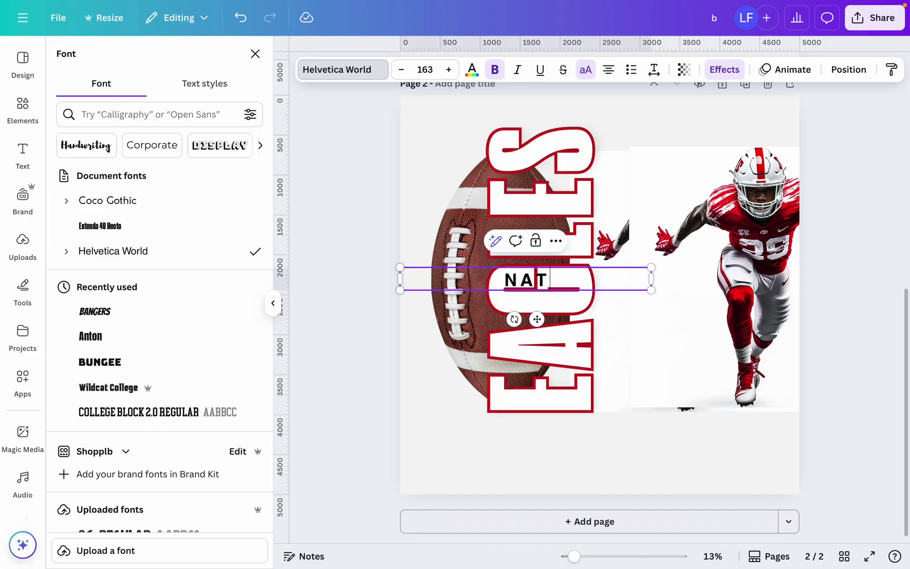
pyautogui.write('ION')
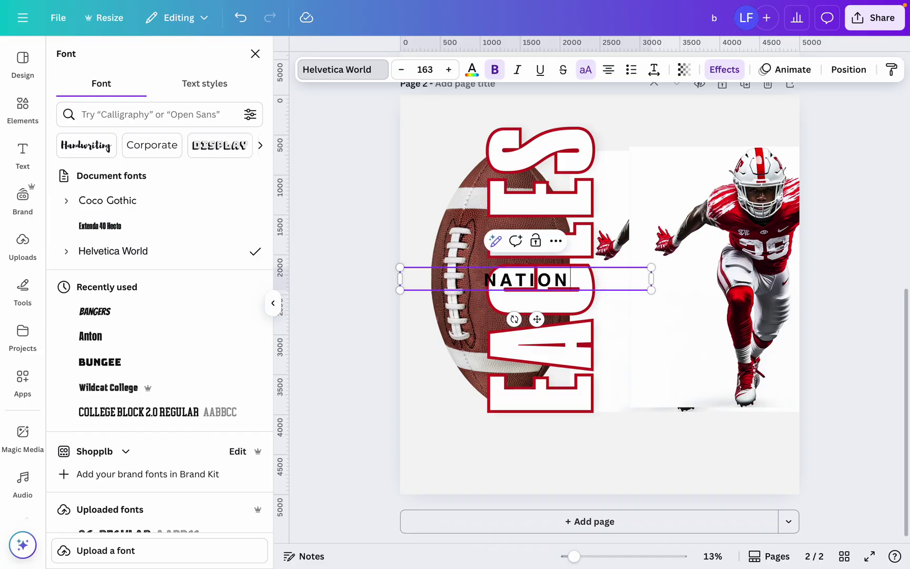
# - Color the NATION heading red using the red document swatch
pyautogui.click(473, 69)
pyautogui.click(189, 147)
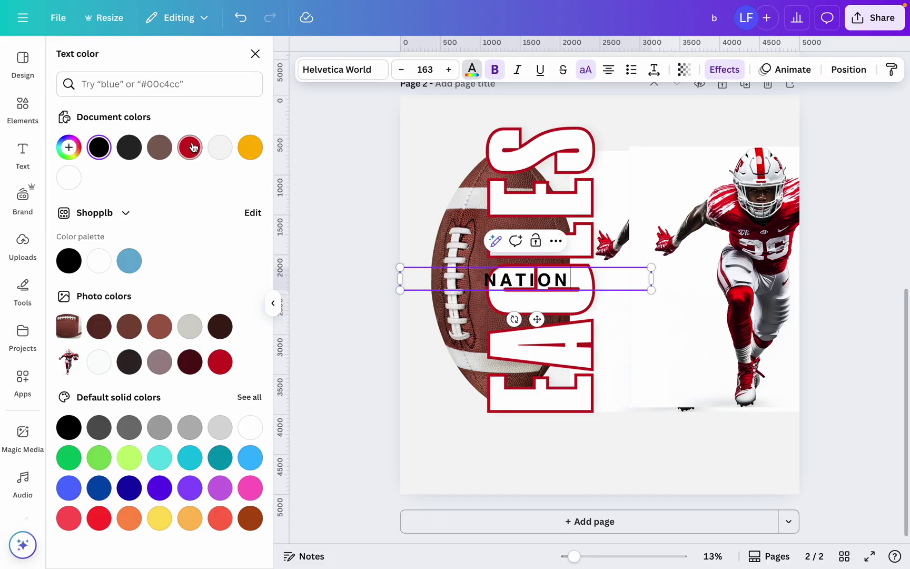
pyautogui.doubleClick(543, 277)
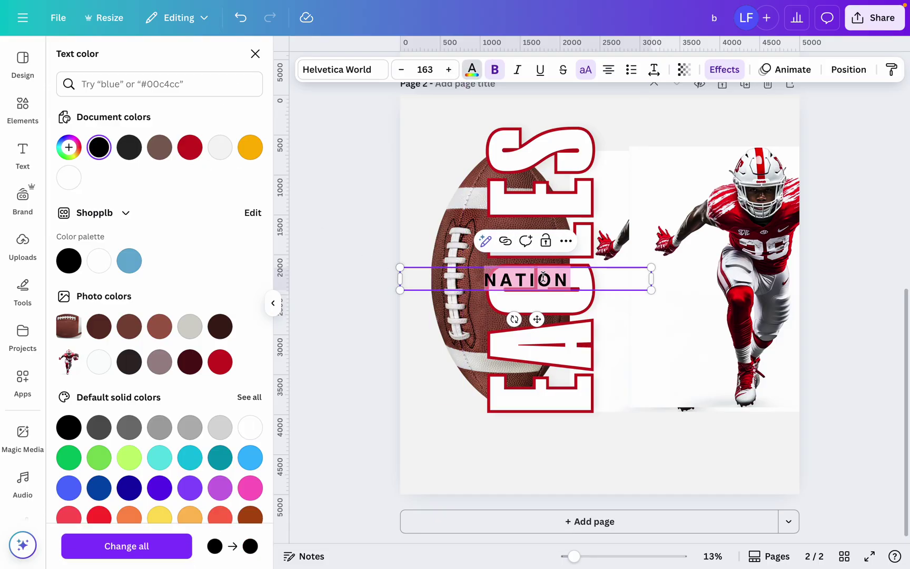
pyautogui.click(189, 147)
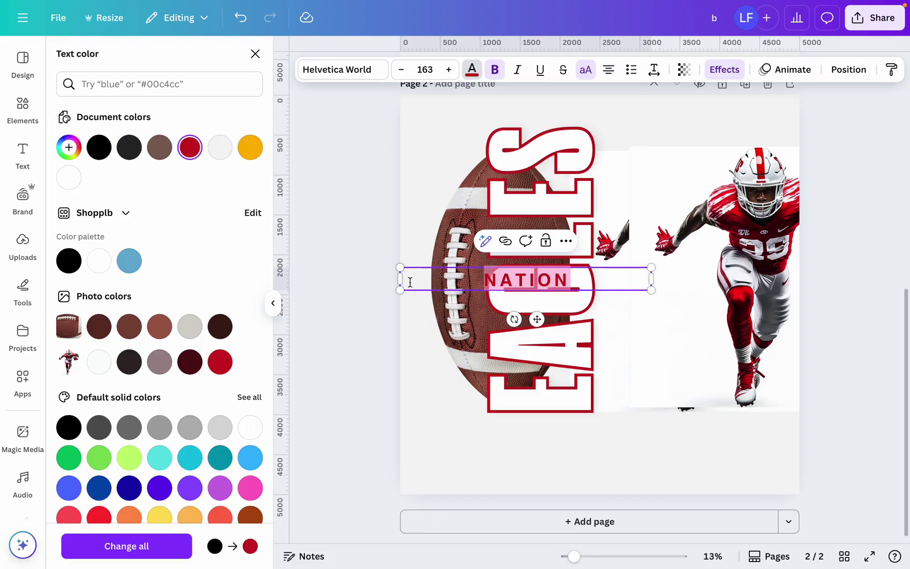
# - Narrow the NATION text box and move it to the top of the page above EAGLES
pyautogui.moveTo(399, 284); pyautogui.dragTo(512, 291)
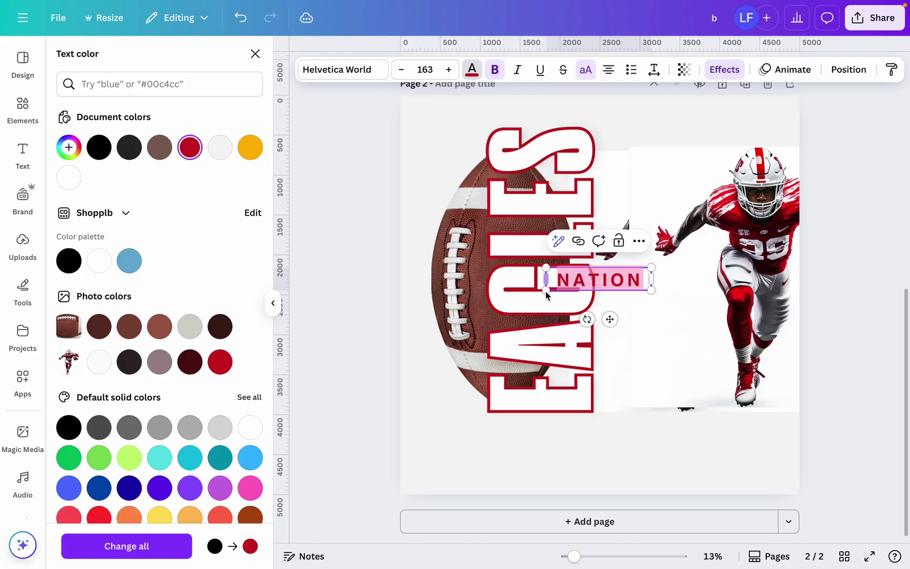
pyautogui.moveTo(609, 318); pyautogui.dragTo(559, 159)
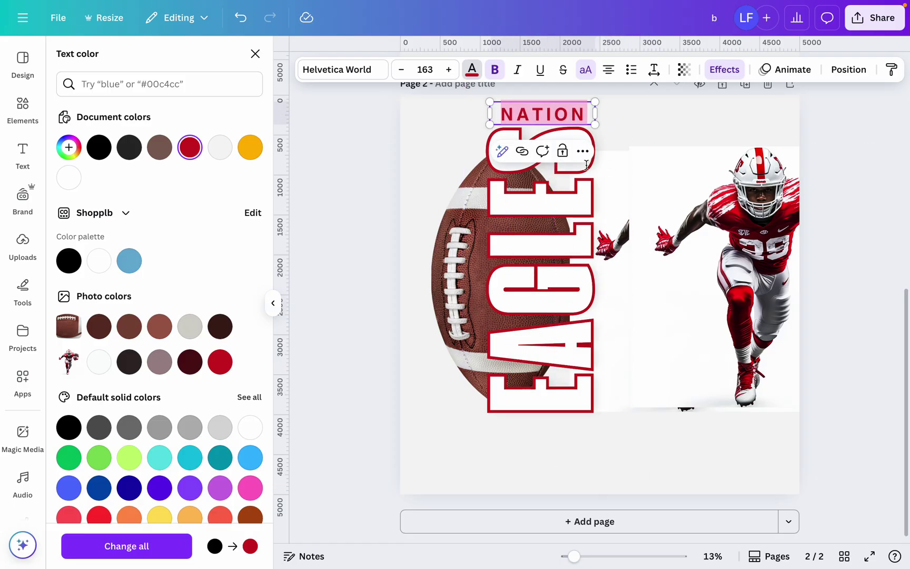
pyautogui.click(657, 285)
# - Tighten NATION's letter spacing to -64
pyautogui.click(551, 113)
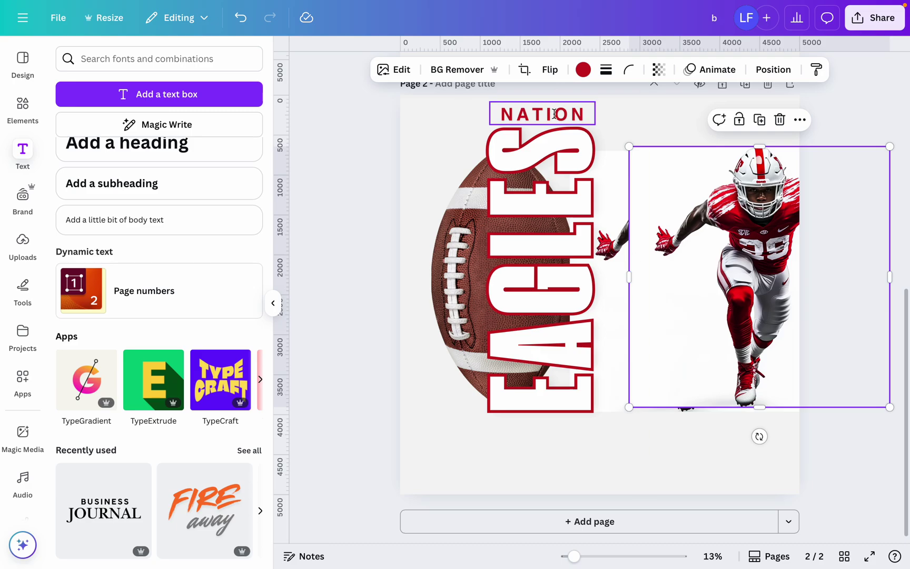
pyautogui.click(654, 69)
pyautogui.moveTo(625, 122); pyautogui.dragTo(608, 124)
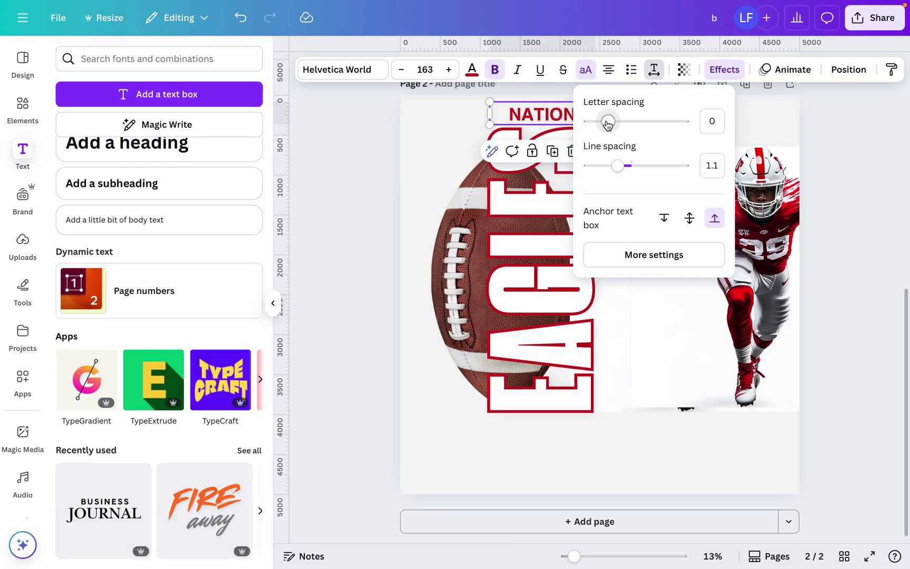
pyautogui.moveTo(604, 124); pyautogui.dragTo(604, 125)
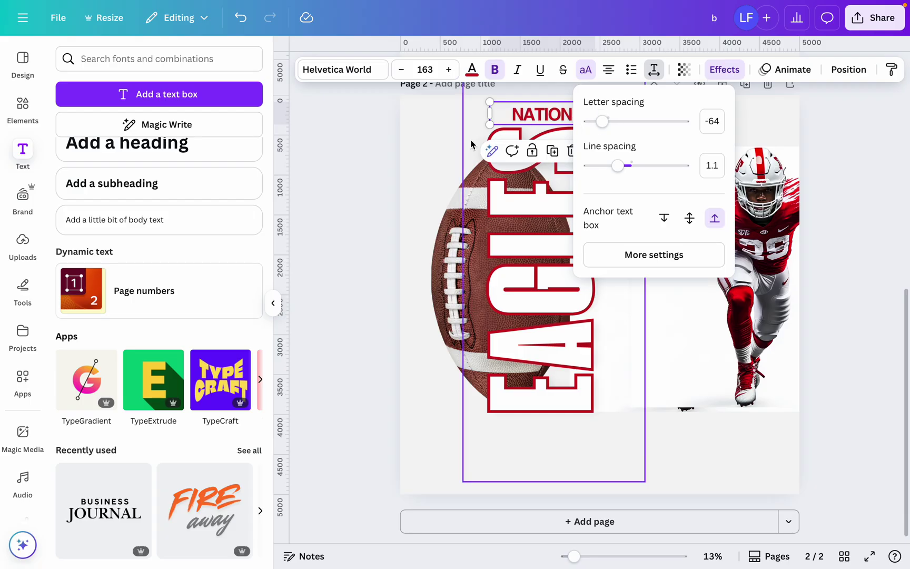
pyautogui.click(450, 163)
# - Increase NATION's font size step by step toward 189
pyautogui.click(563, 118)
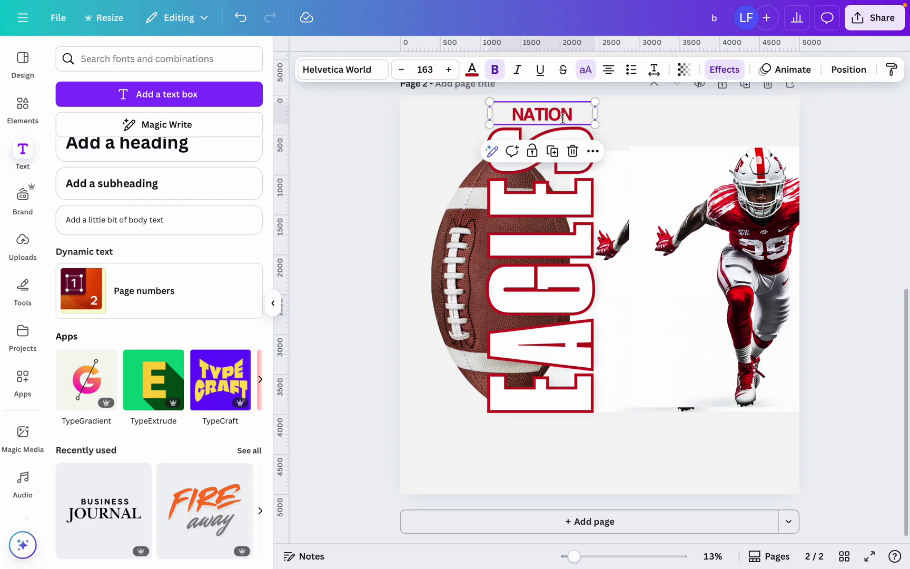
pyautogui.click(449, 69)
pyautogui.click(449, 70)
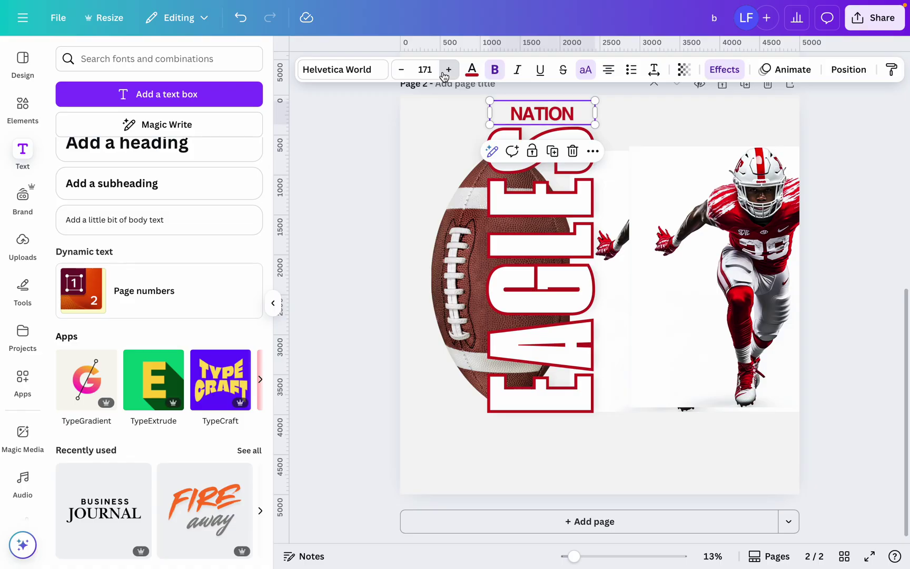
pyautogui.click(448, 70)
pyautogui.click(449, 70)
pyautogui.click(449, 70)
# - Bring NATION to size 189, then add the flying eagle graphic from Elements
pyautogui.click(449, 70)
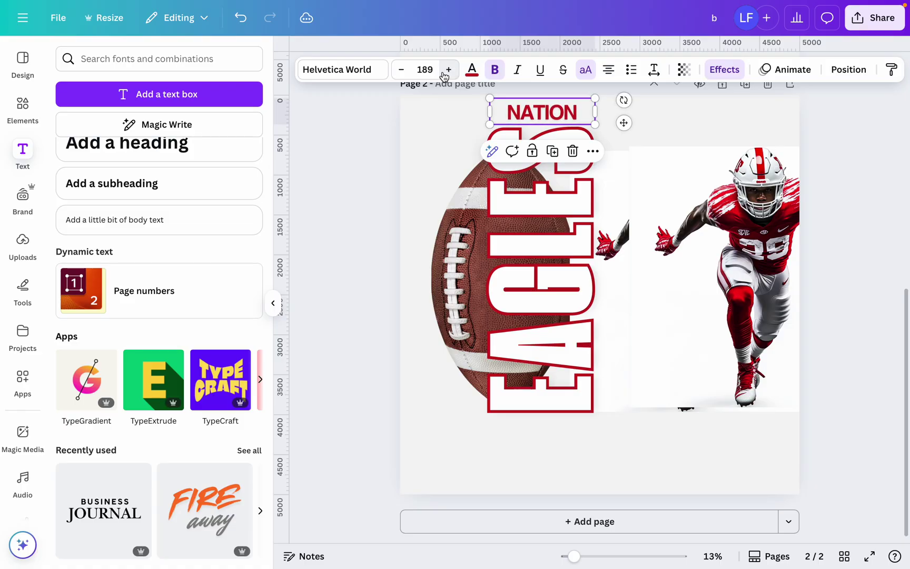
pyautogui.click(861, 403)
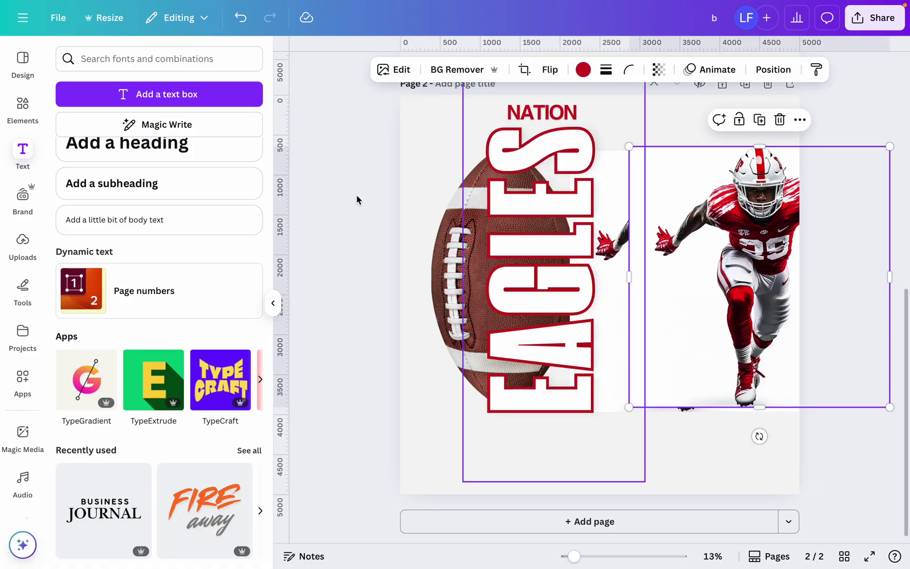
pyautogui.click(23, 108)
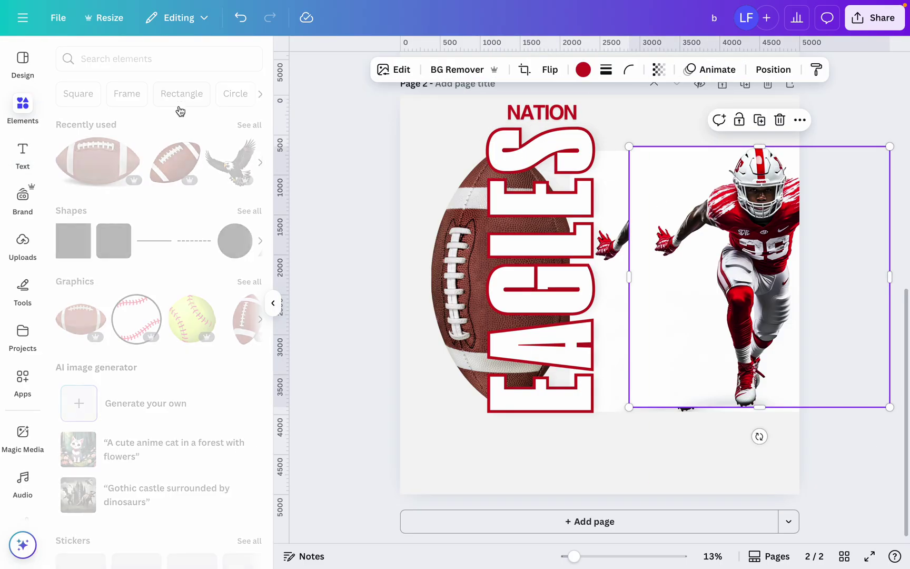
pyautogui.click(238, 169)
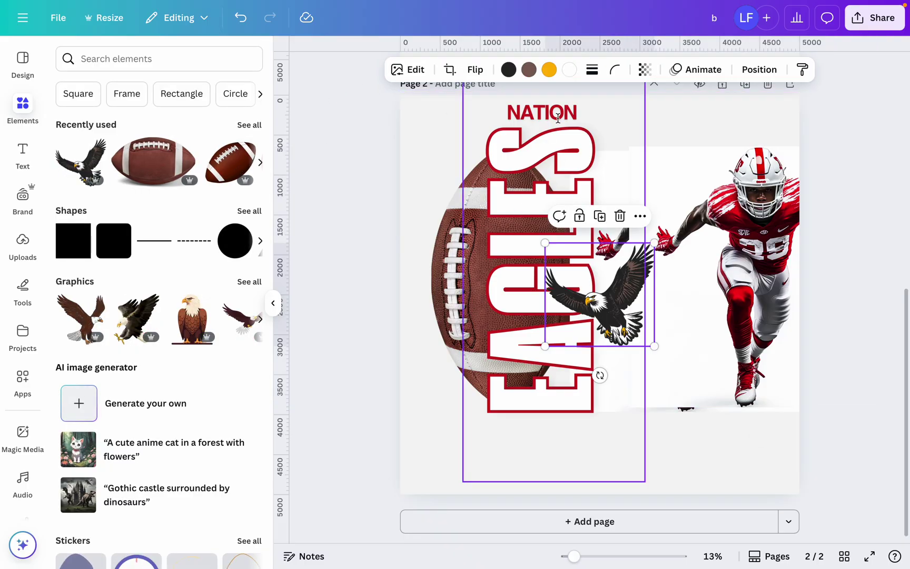
# - Flip the eagle horizontally and place it over the football
pyautogui.click(475, 69)
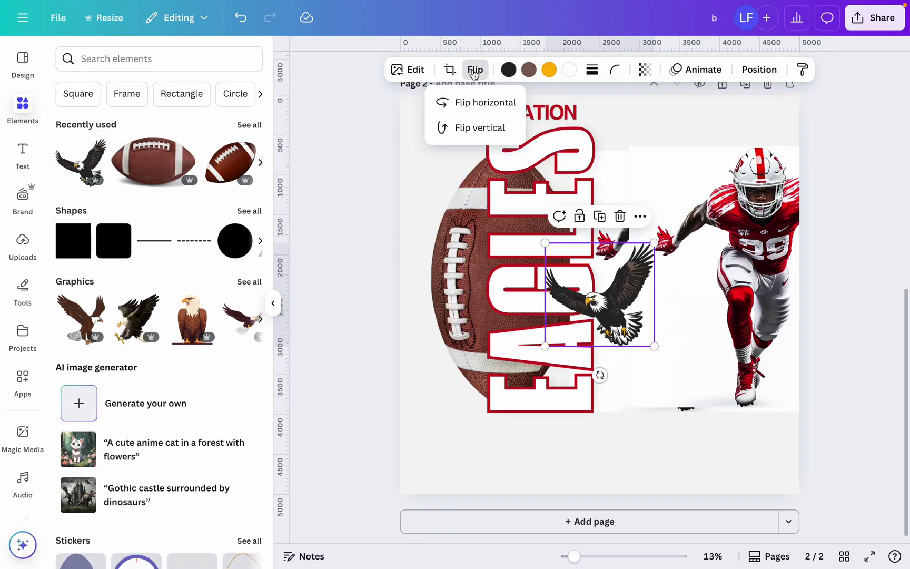
pyautogui.click(476, 111)
pyautogui.moveTo(571, 300); pyautogui.dragTo(457, 318)
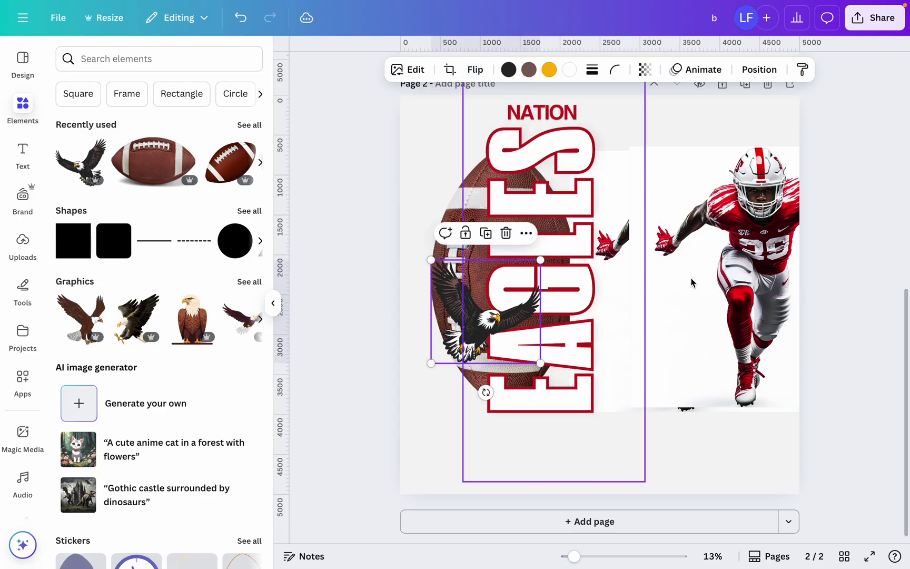
# - Remove the player photo's background and shift him left to overlap the EAGLES lettering
pyautogui.click(745, 283)
pyautogui.click(456, 69)
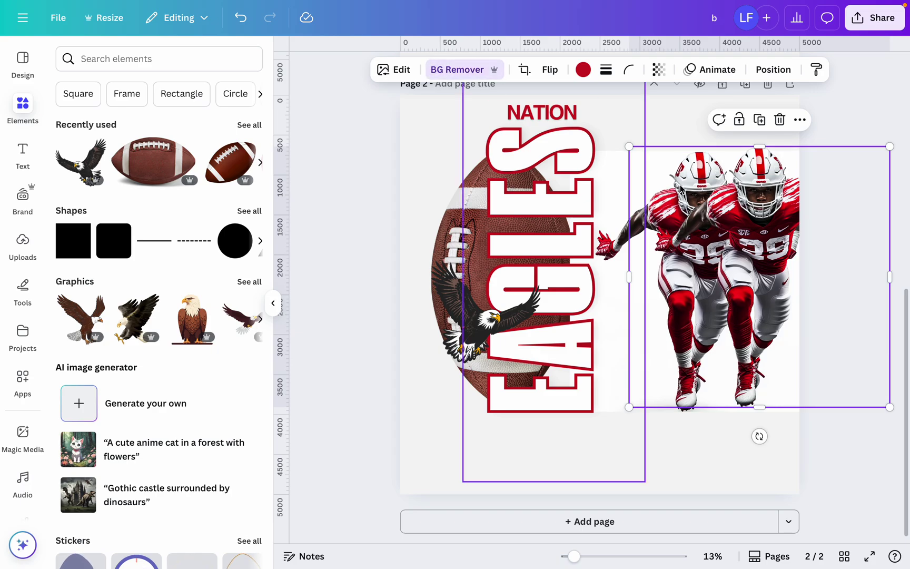
pyautogui.moveTo(740, 213); pyautogui.dragTo(698, 220)
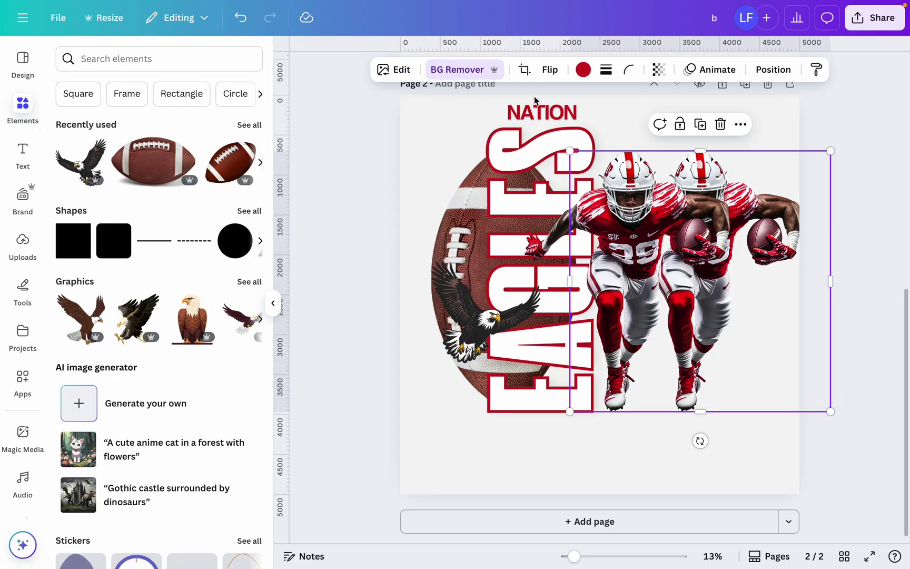
pyautogui.moveTo(774, 237); pyautogui.dragTo(706, 240)
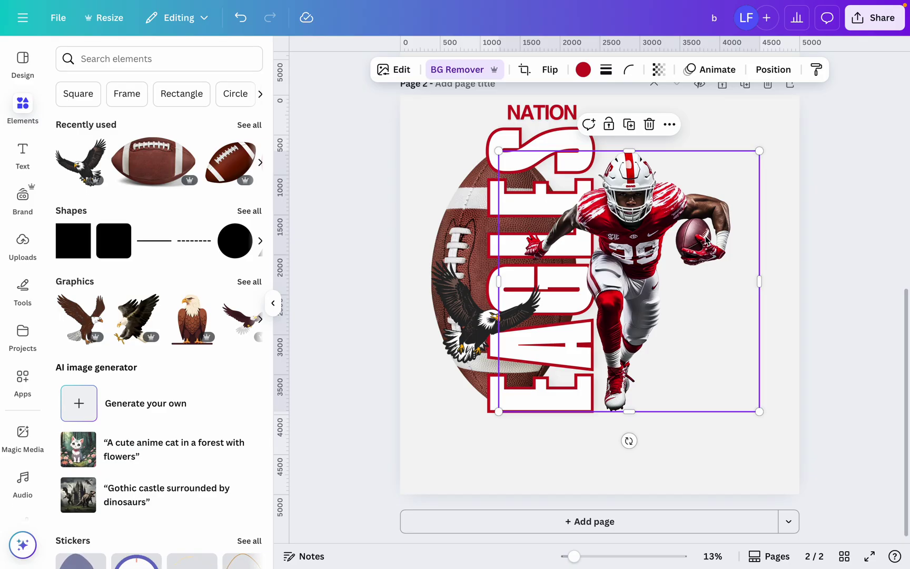
pyautogui.moveTo(693, 447); pyautogui.dragTo(654, 266)
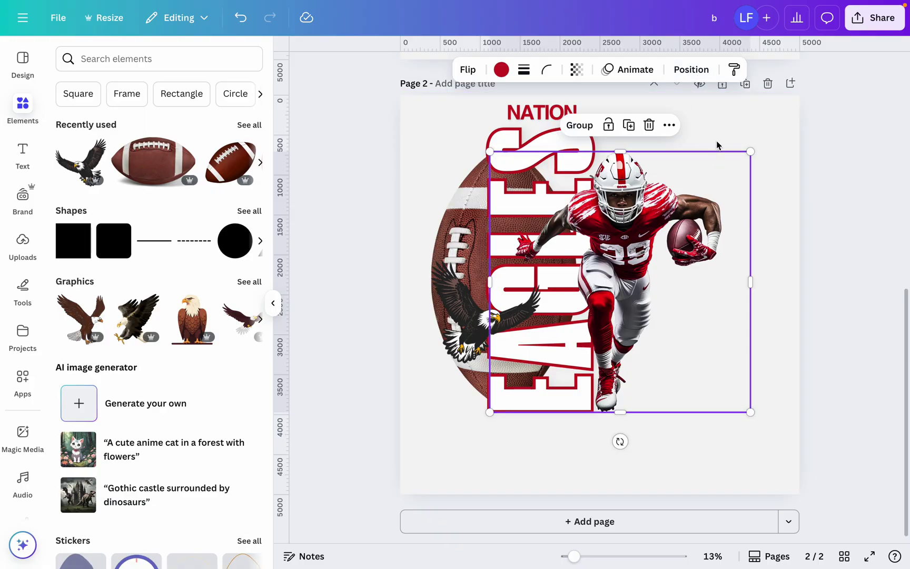
# - In Layers, move the lower player copy behind the football
pyautogui.click(692, 72)
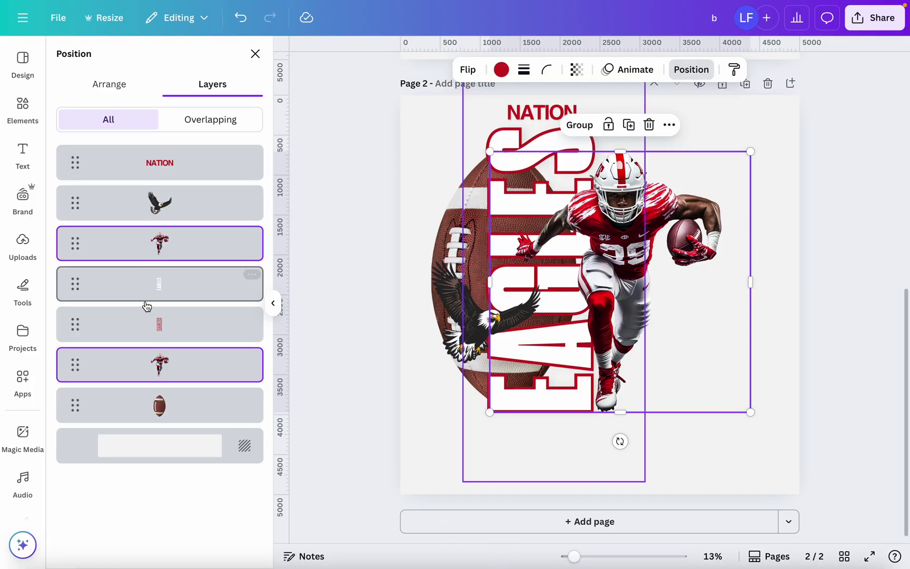
pyautogui.click(169, 369)
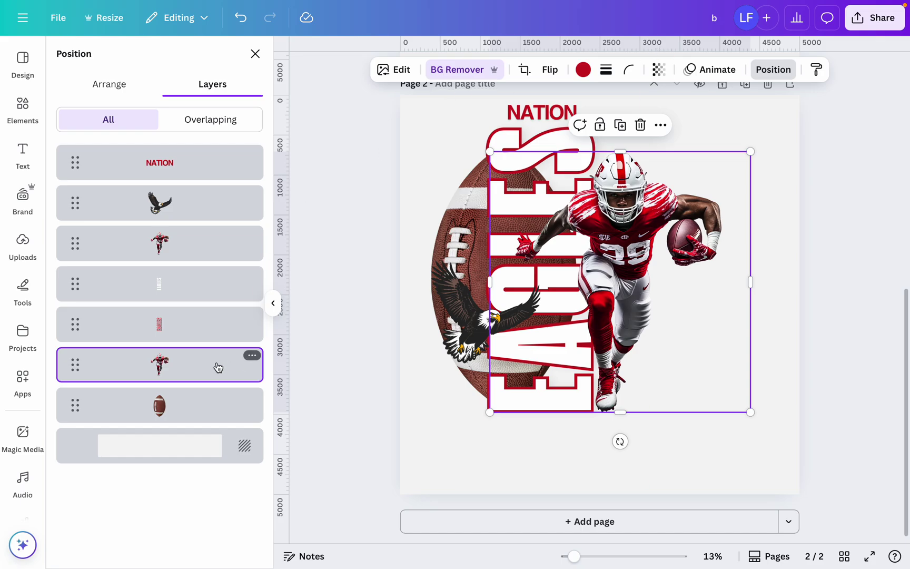
pyautogui.moveTo(218, 367); pyautogui.dragTo(203, 415)
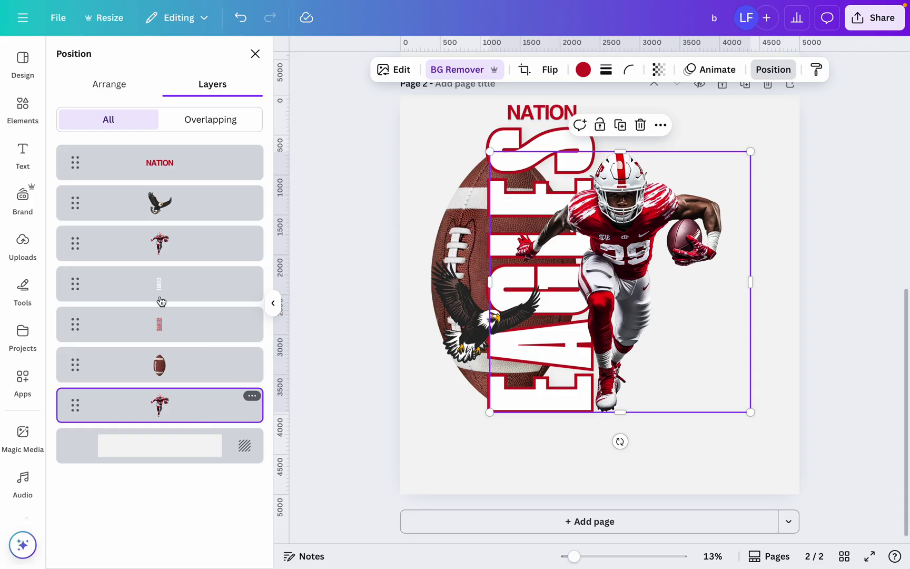
# - Crop the upper player copy from the right and bottom to 1,316 × 1,579
pyautogui.click(124, 249)
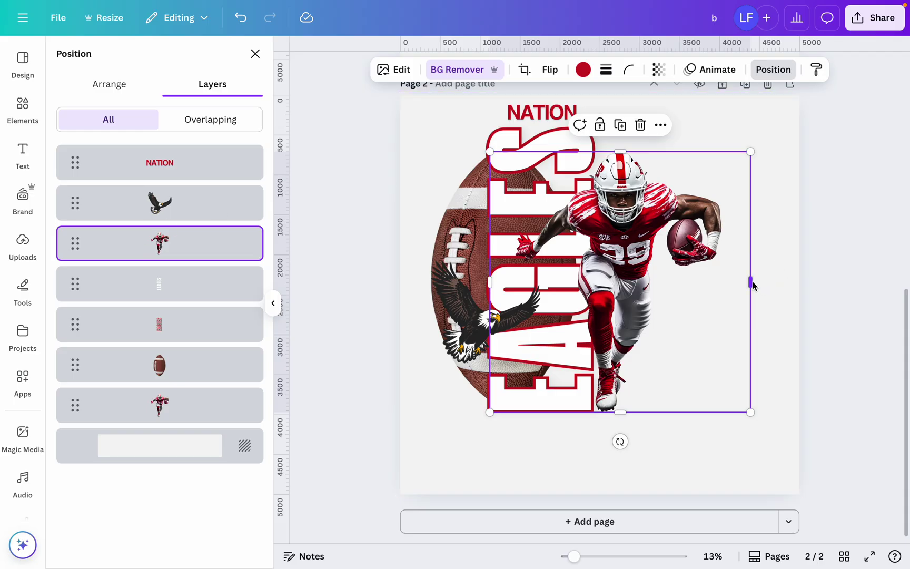
pyautogui.moveTo(751, 282); pyautogui.dragTo(594, 281)
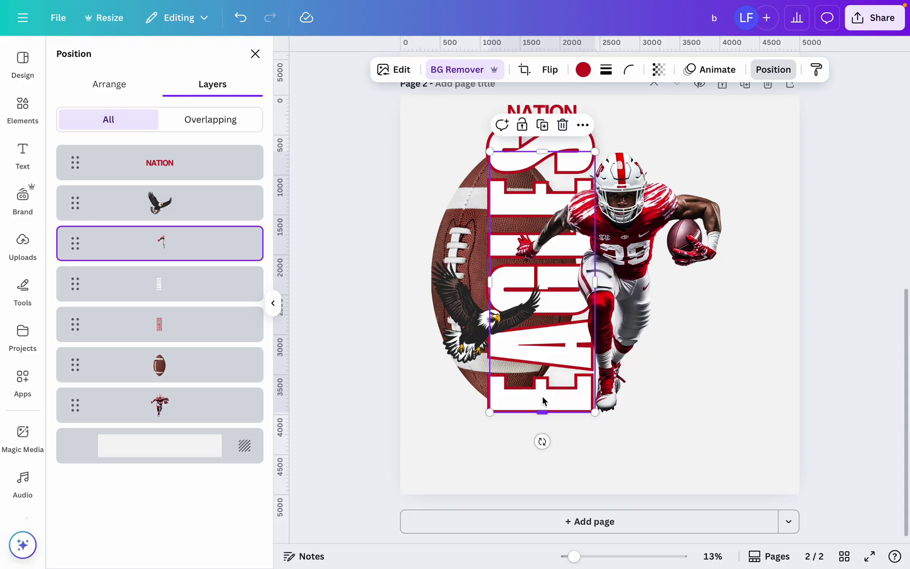
pyautogui.moveTo(543, 412); pyautogui.dragTo(542, 281)
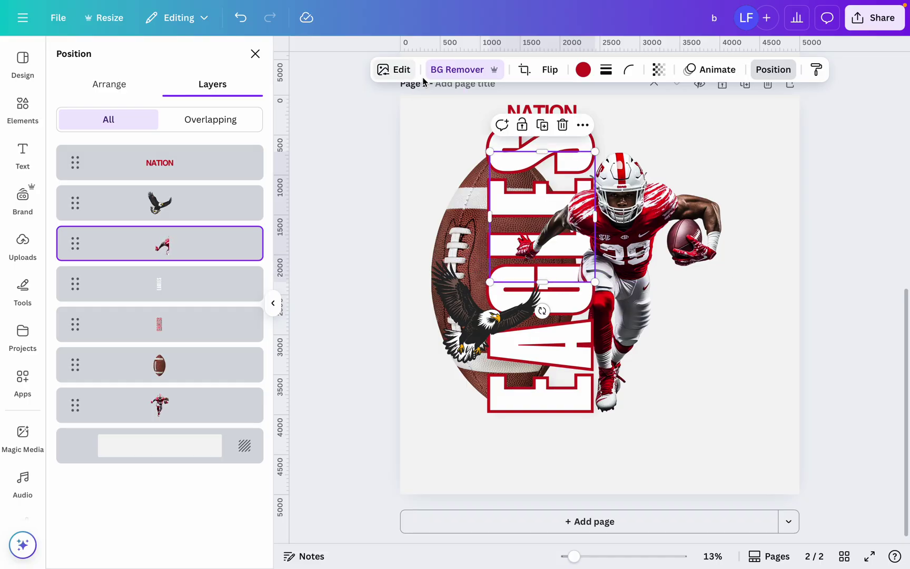
# - Brush away a strip along the cropped player's left hip and thigh with BG Remover
pyautogui.click(456, 68)
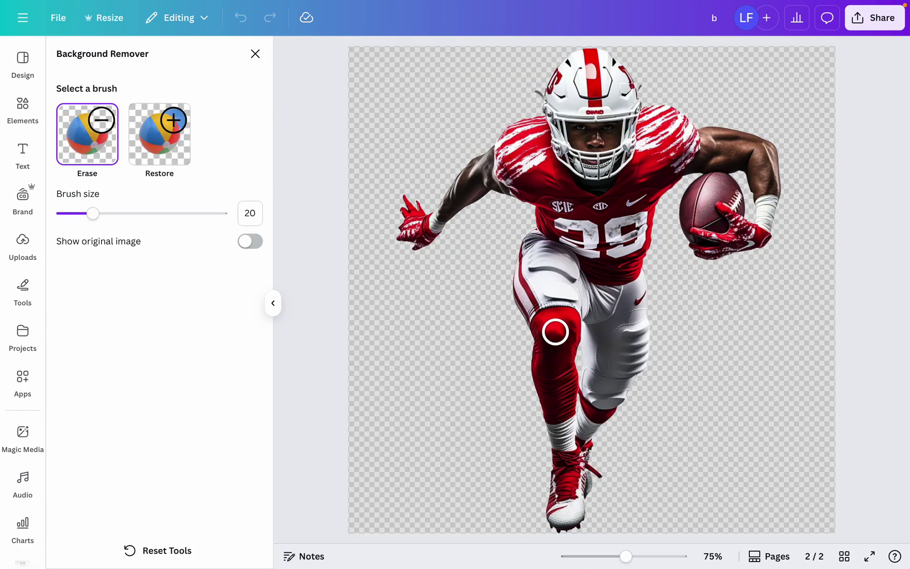
pyautogui.moveTo(541, 234)
pyautogui.mouseDown()
pyautogui.moveTo(524, 304)
pyautogui.moveTo(541, 305)
pyautogui.moveTo(549, 249)
pyautogui.mouseUp()
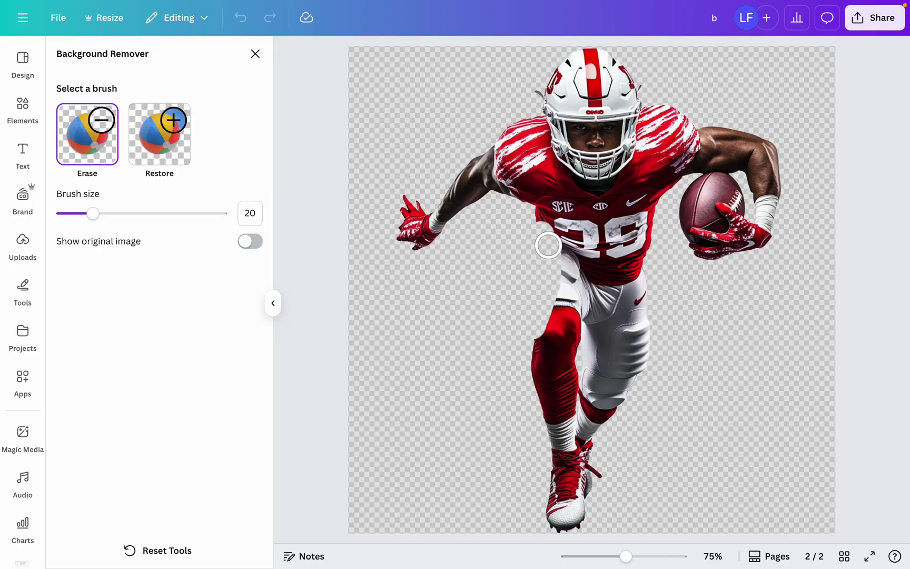
pyautogui.click(255, 54)
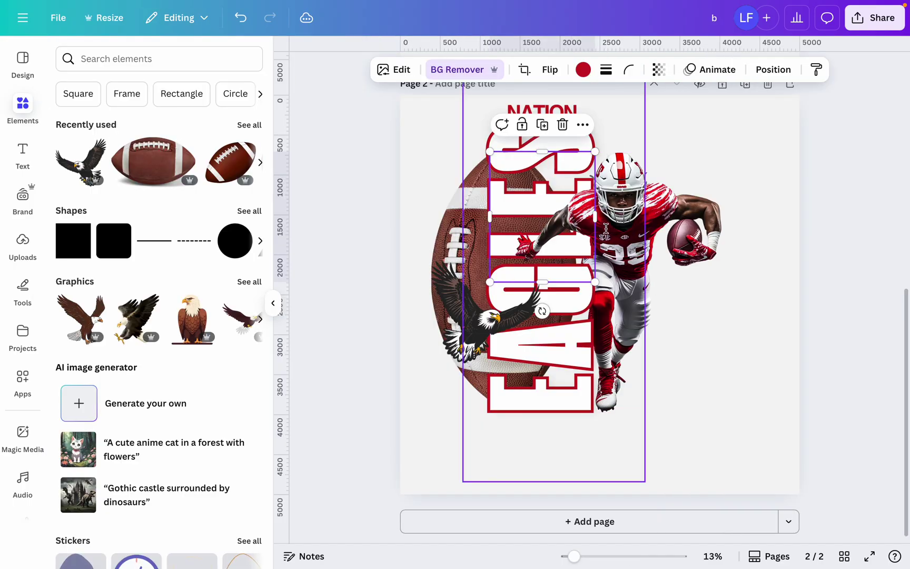
# - Widen the EAGLES text box, then pick the red EAGLES text row in the Layers list
pyautogui.moveTo(596, 217)
pyautogui.mouseDown()
pyautogui.moveTo(660, 224)
pyautogui.moveTo(584, 225)
pyautogui.moveTo(596, 225)
pyautogui.mouseUp()
pyautogui.click(543, 289)
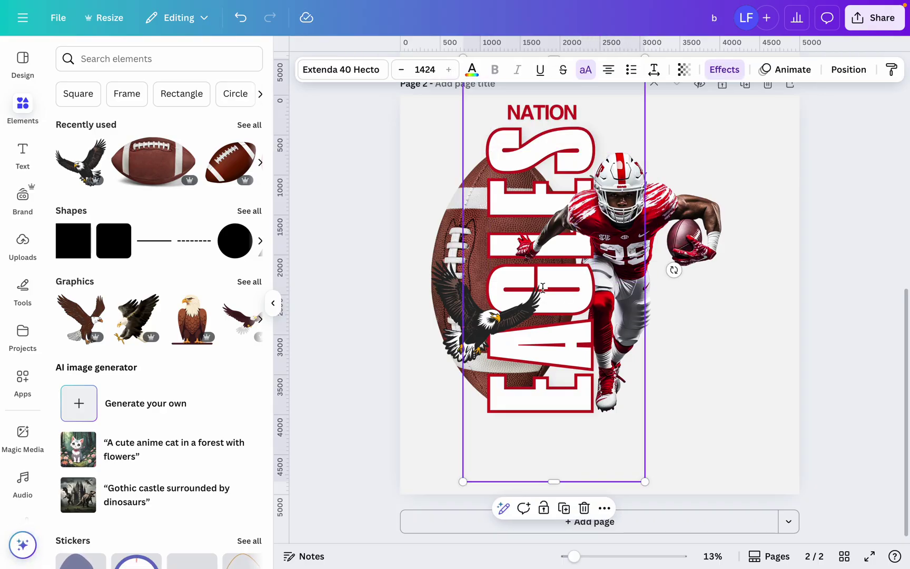
pyautogui.keyDown('ctrl'); pyautogui.scroll(5, 742, 302); pyautogui.keyUp('ctrl')
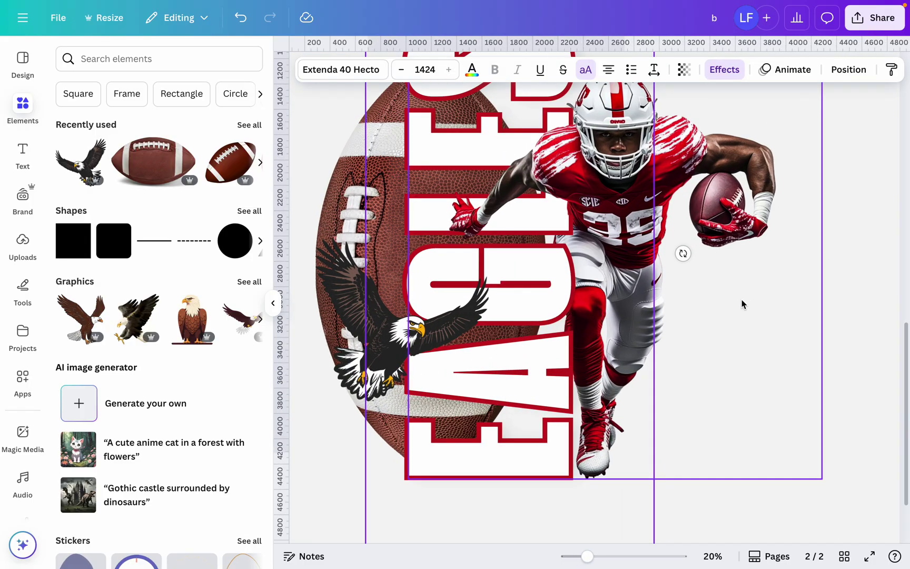
pyautogui.keyDown('ctrl'); pyautogui.scroll(-2, 622, 232); pyautogui.keyUp('ctrl')
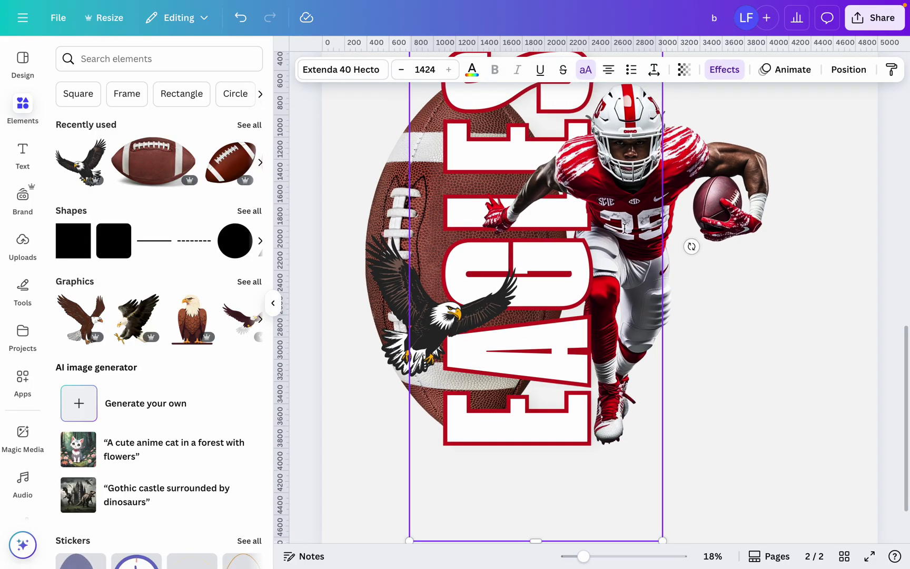
pyautogui.keyDown('ctrl'); pyautogui.scroll(-2, 624, 228); pyautogui.keyUp('ctrl')
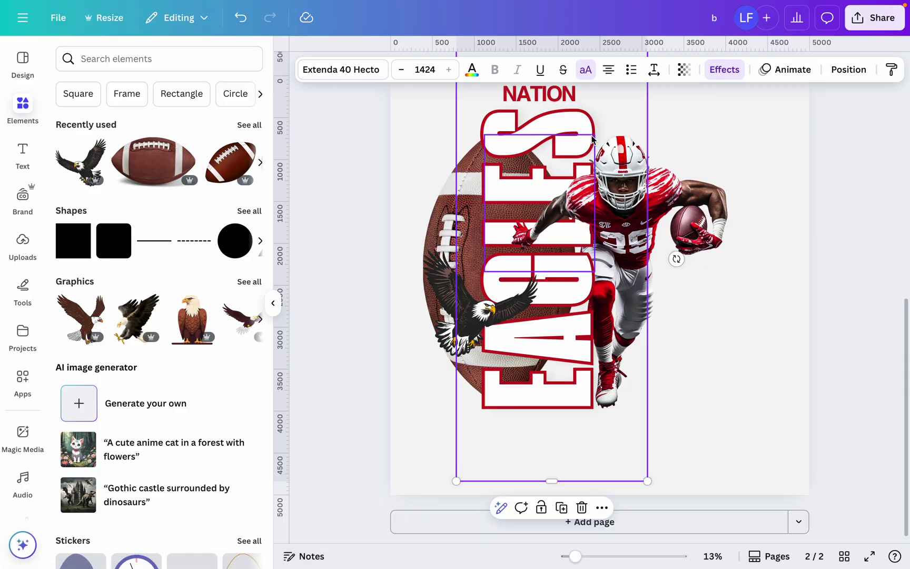
pyautogui.click(840, 76)
pyautogui.click(194, 323)
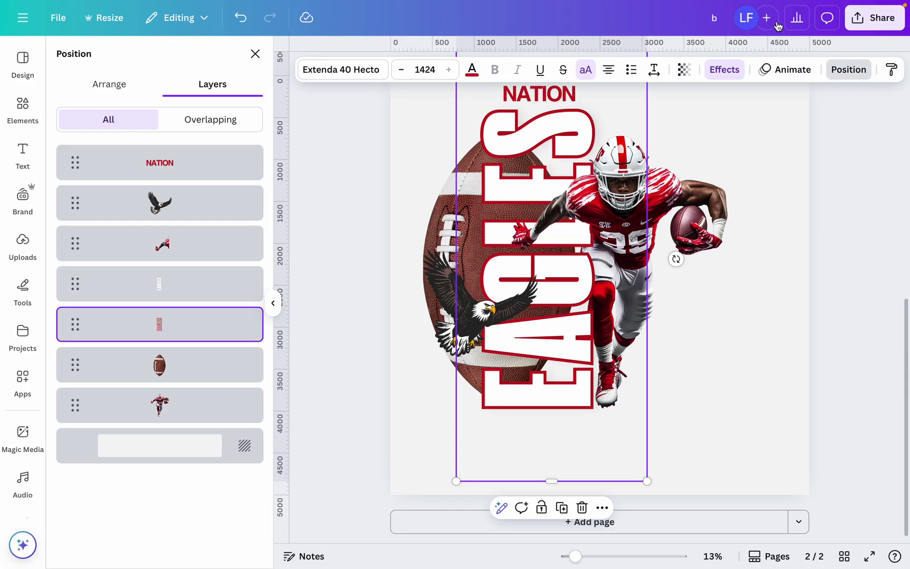
# - Raise the EAGLES Hollow effect thickness from 50 to 65
pyautogui.click(731, 66)
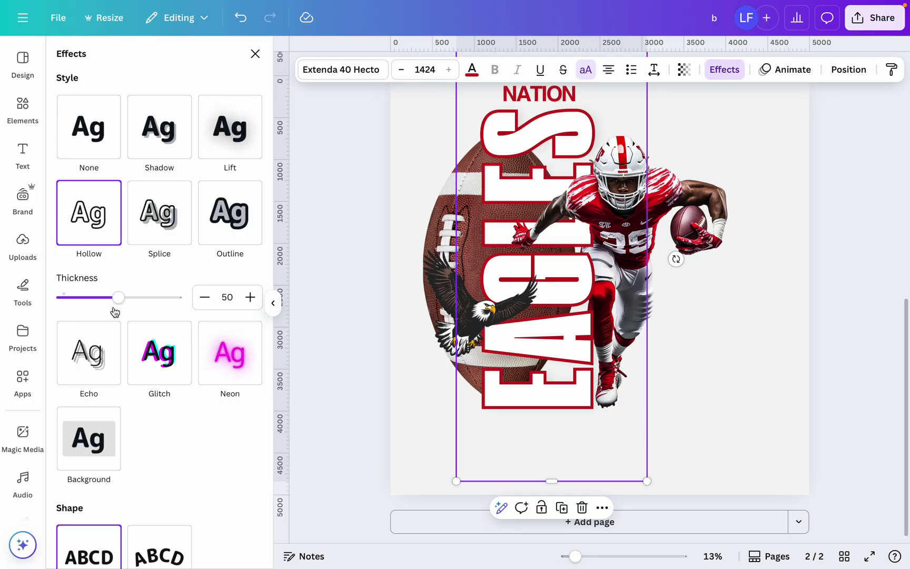
pyautogui.moveTo(117, 298); pyautogui.dragTo(135, 301)
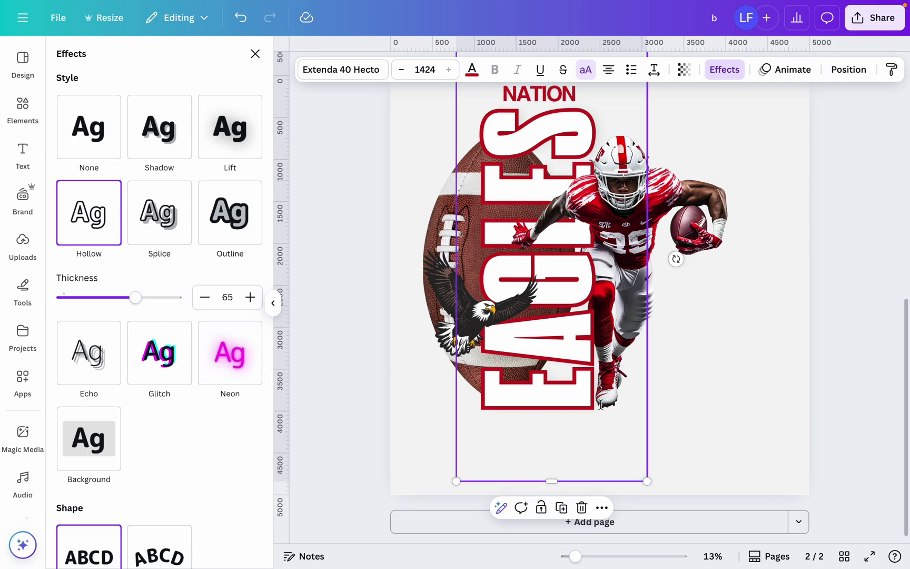
pyautogui.scroll(-2, 697, 401)
pyautogui.scroll(1, 696, 400)
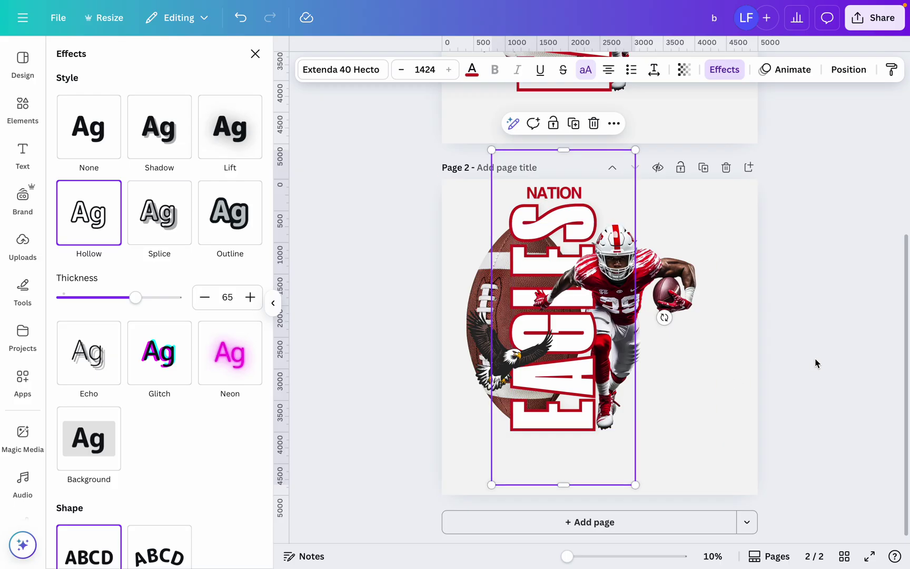
pyautogui.press('Escape')
pyautogui.press('Escape')
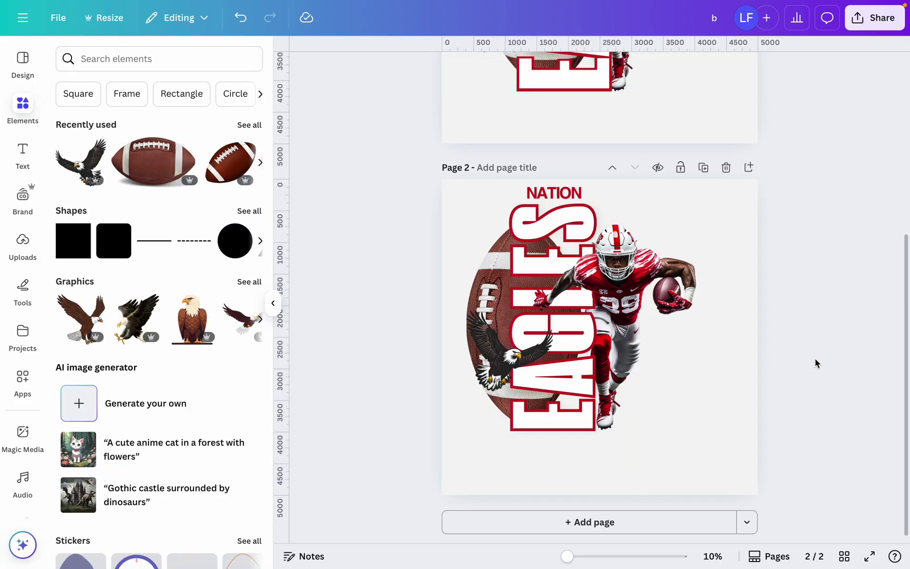
# - Select all page 2 elements and scale them up together from the bottom-right corner
pyautogui.moveTo(766, 448); pyautogui.dragTo(416, 194)
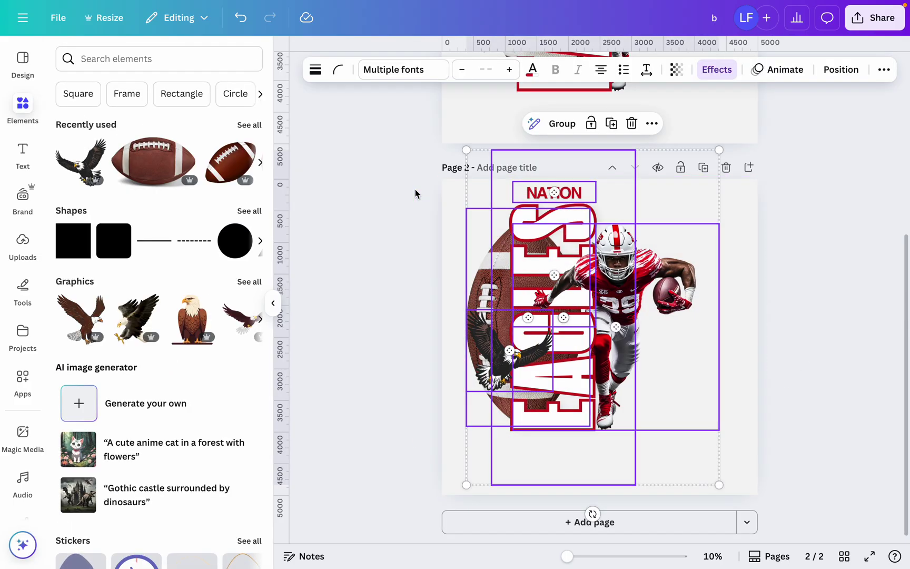
pyautogui.moveTo(723, 488); pyautogui.dragTo(801, 526)
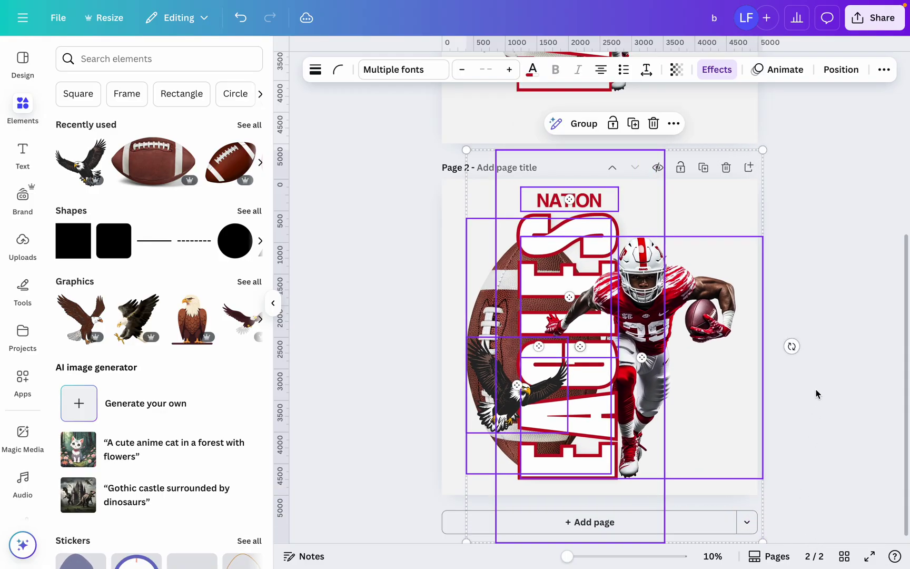
pyautogui.click(820, 385)
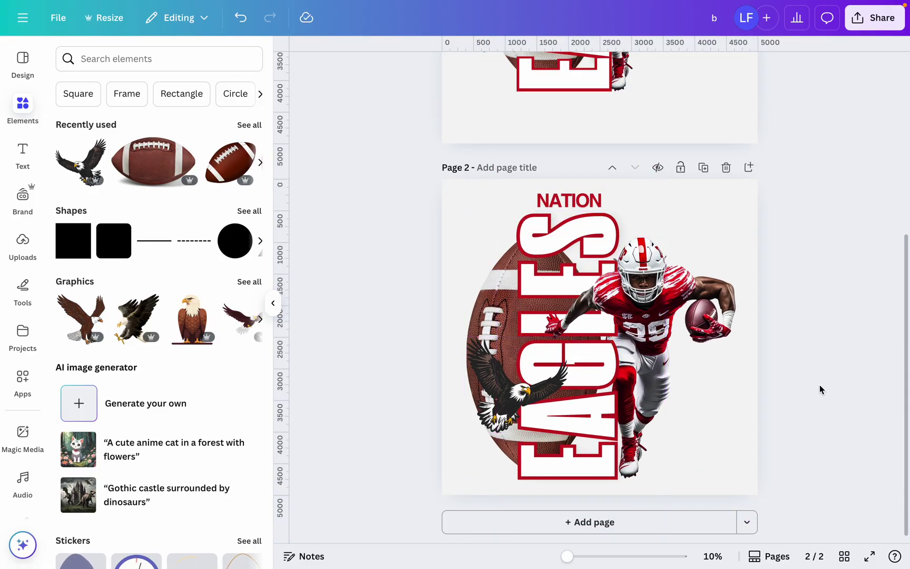